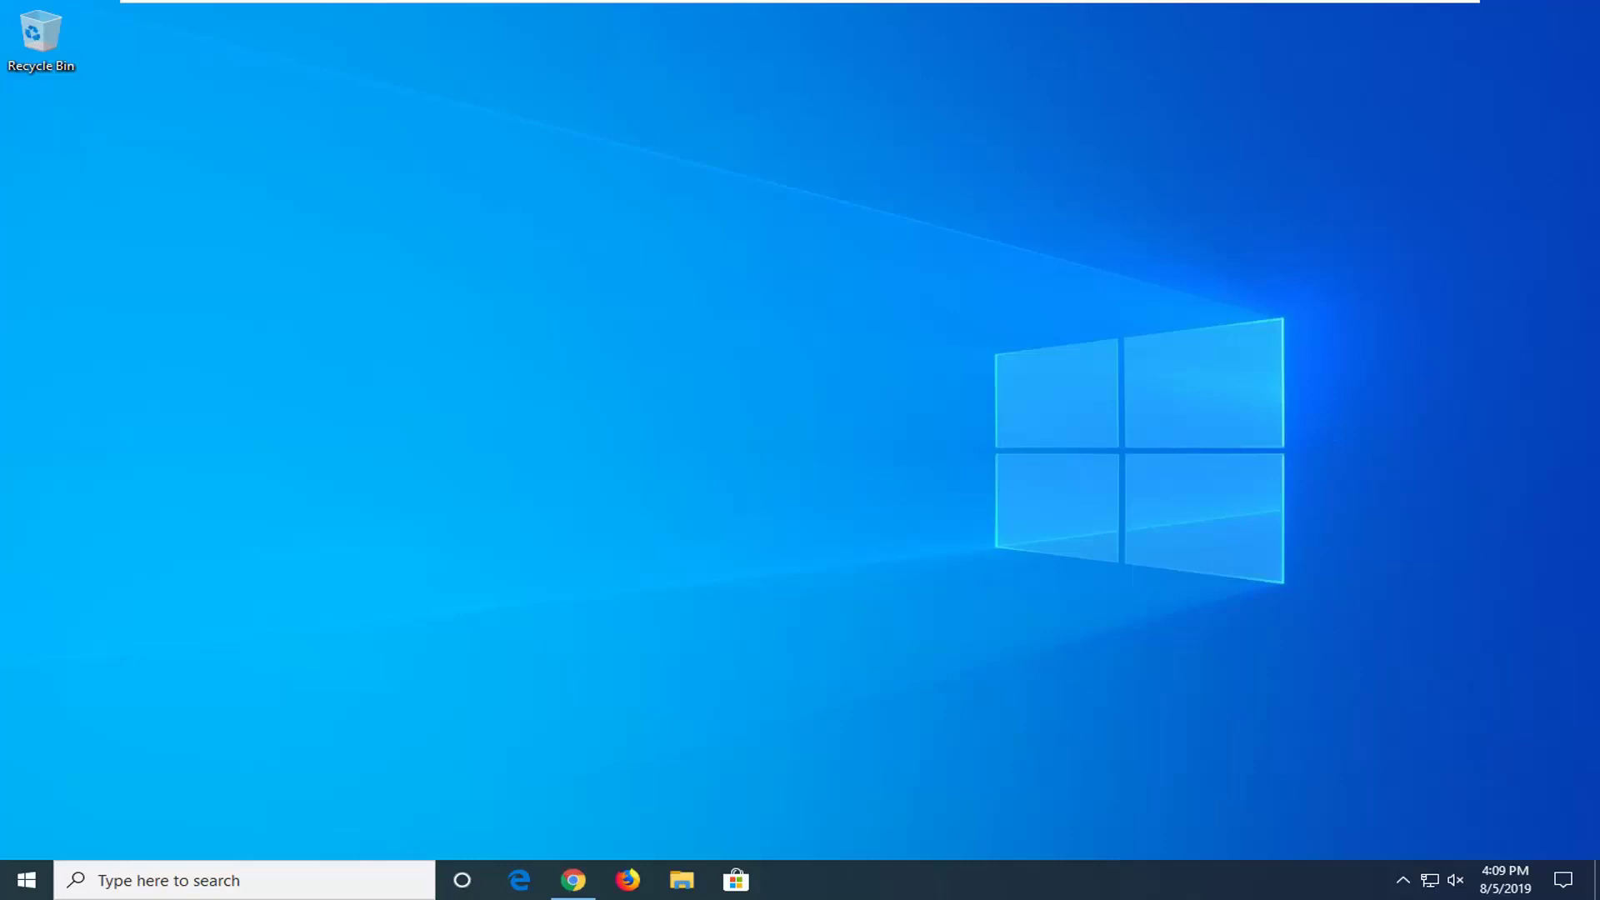
Right-click an empty spot on the taskbar to bring up its shortcut menu.
{"action": "right_click", "coordinate": [954, 888]}
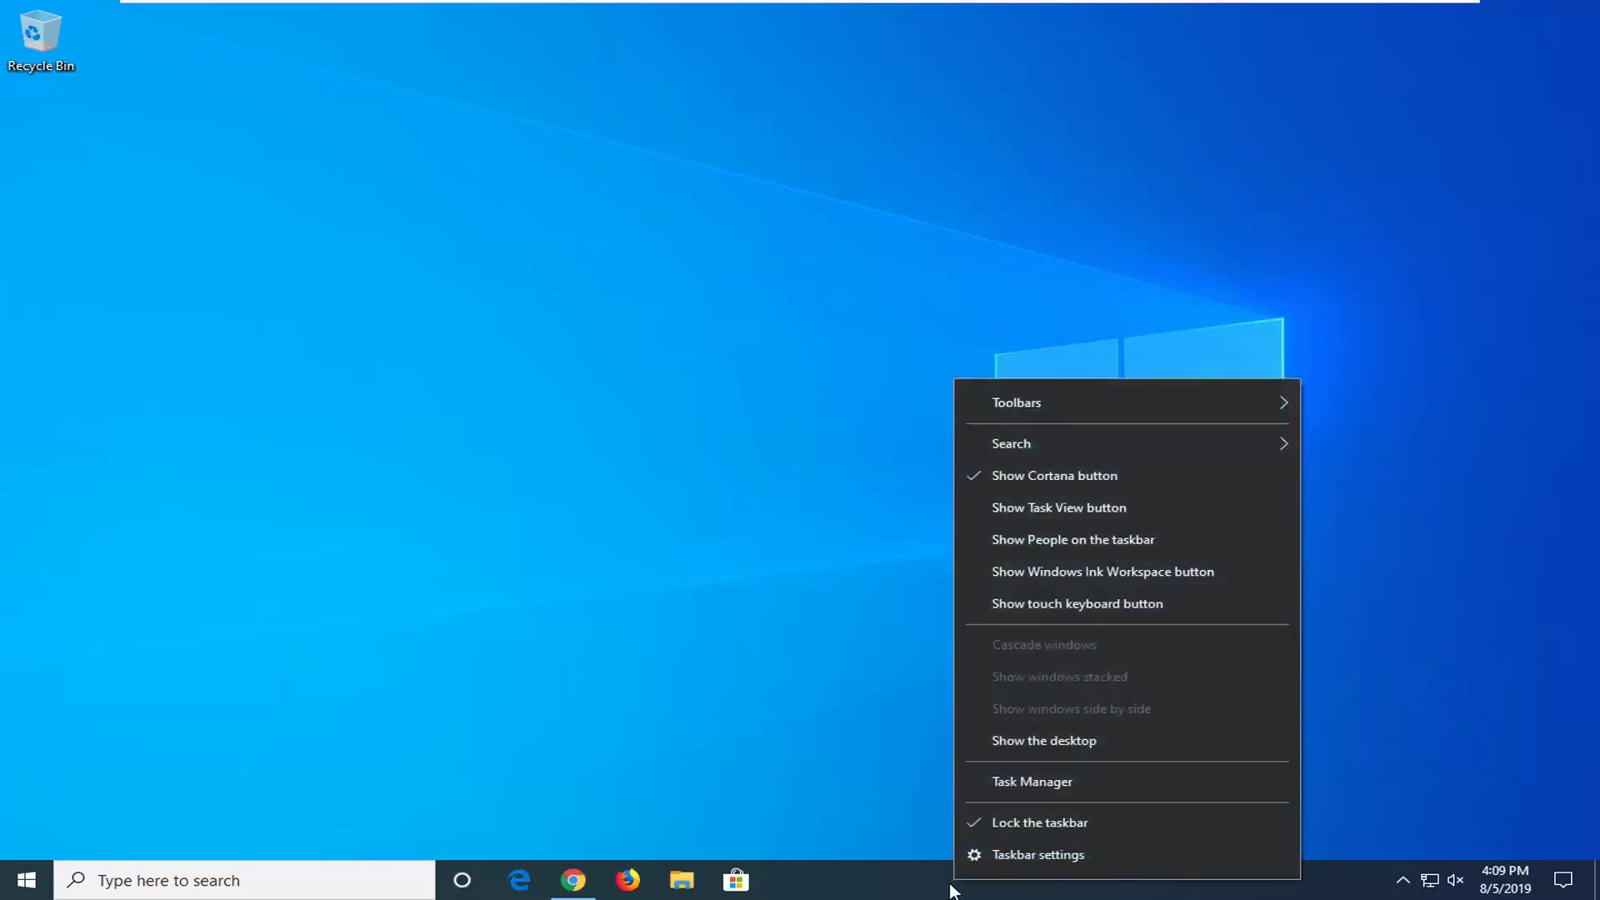
Launch Task Manager and select the Windows Explorer process in the Processes list.
{"action": "left_click", "coordinate": [1009, 780]}
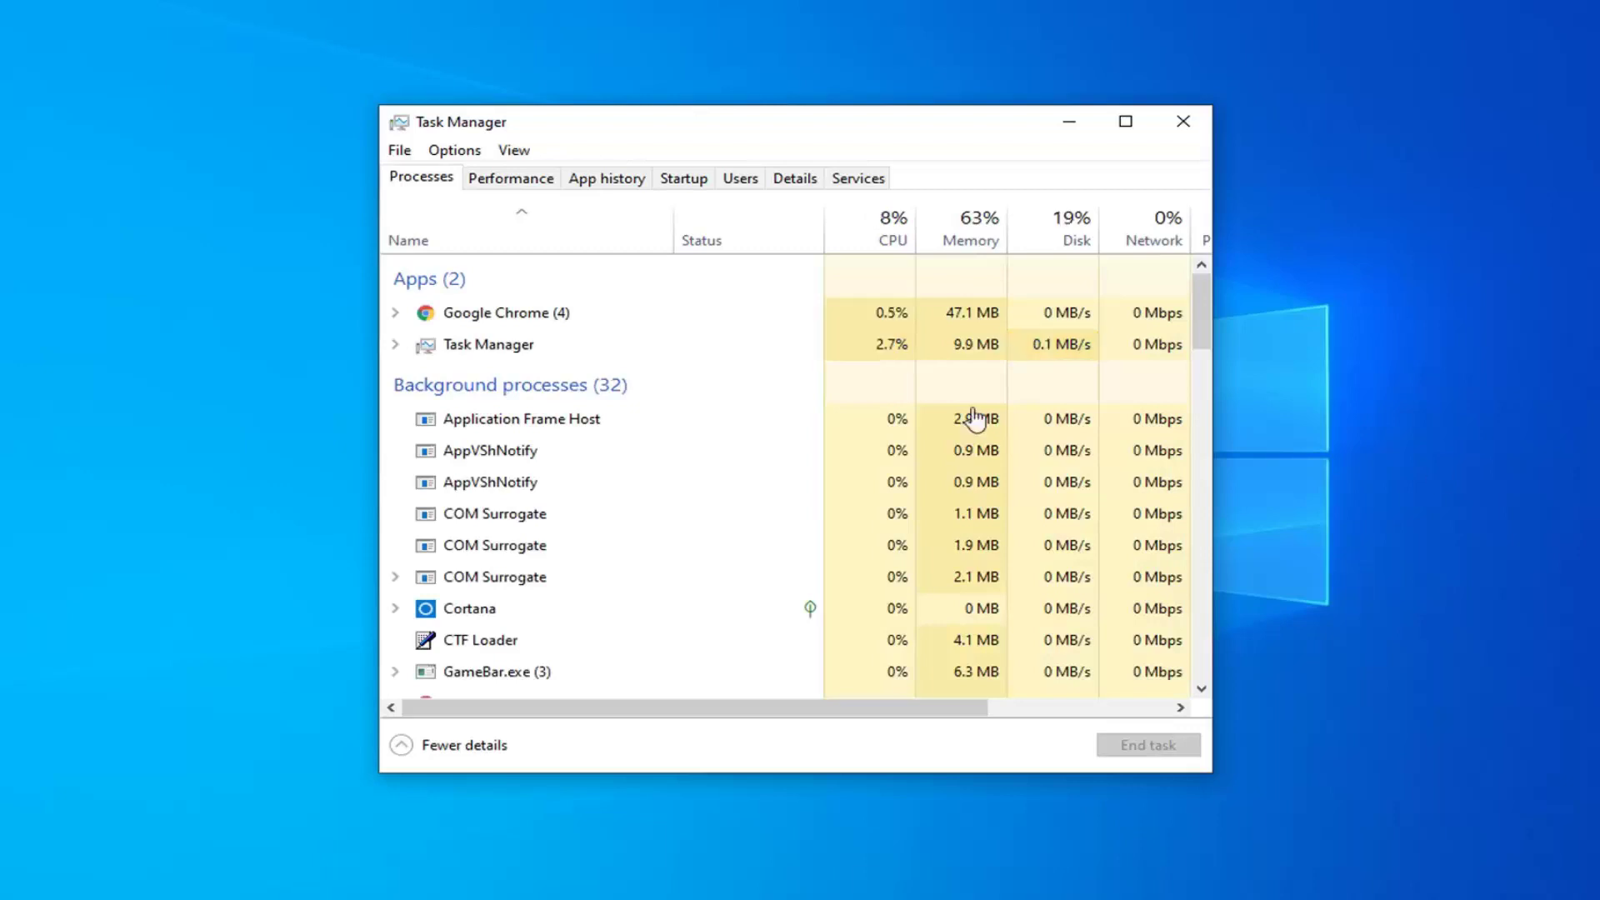
{"action": "scroll", "coordinate": [510, 493], "scroll_direction": "down", "scroll_amount": 1}
{"action": "scroll", "coordinate": [510, 494], "scroll_direction": "down", "scroll_amount": 8}
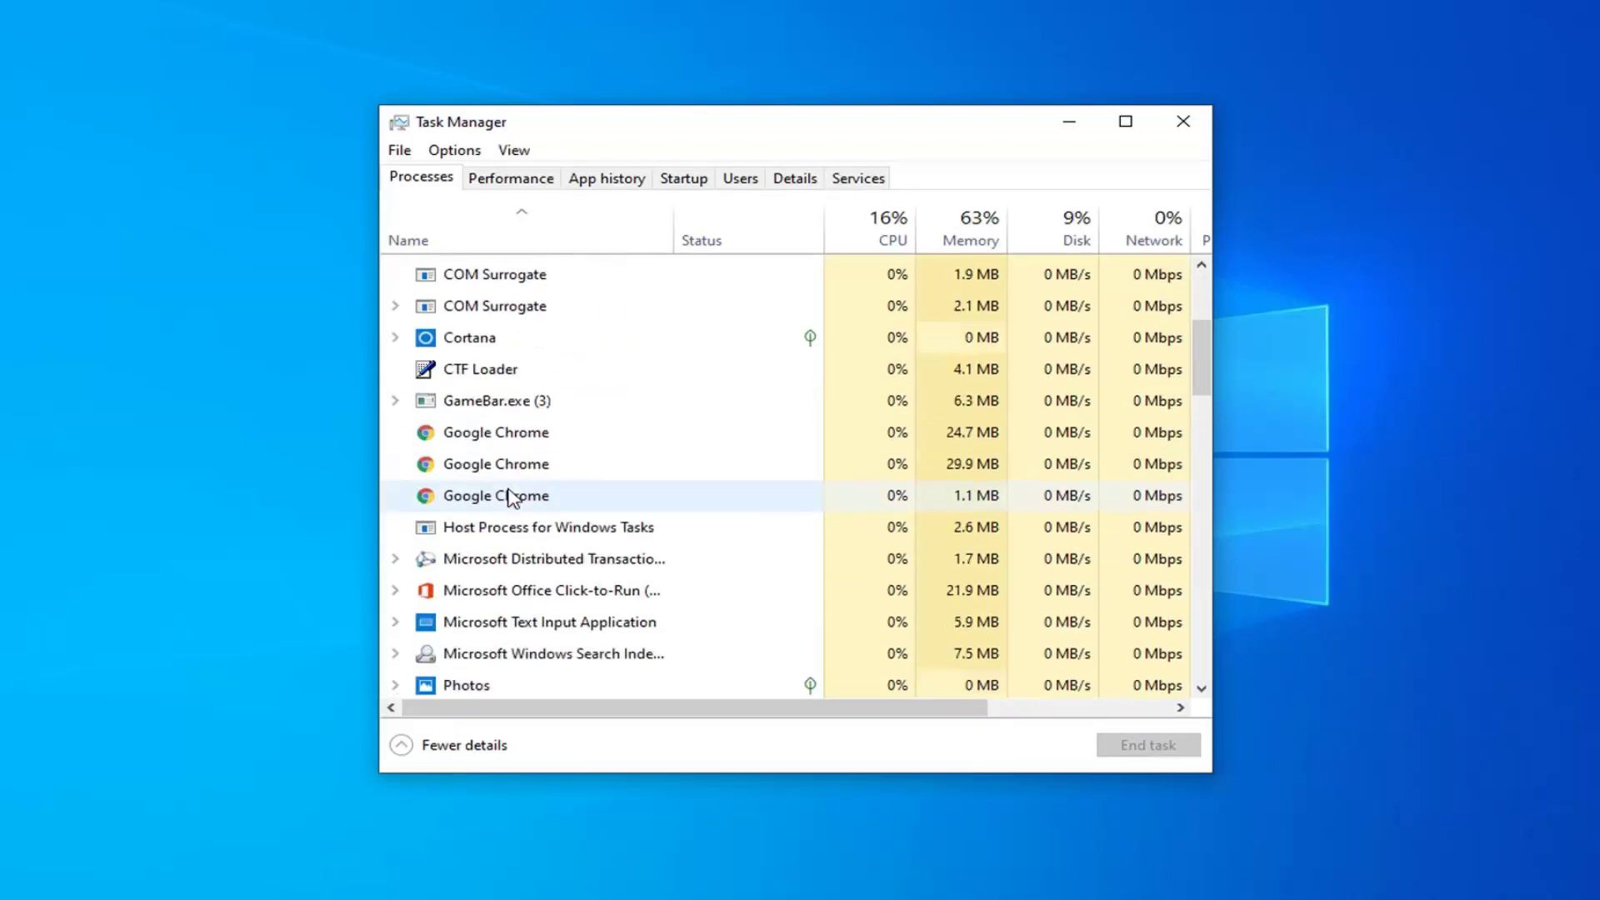
{"action": "scroll", "coordinate": [522, 493], "scroll_direction": "down", "scroll_amount": 2}
{"action": "scroll", "coordinate": [523, 493], "scroll_direction": "up", "scroll_amount": 2}
{"action": "scroll", "coordinate": [523, 494], "scroll_direction": "down", "scroll_amount": 4}
{"action": "scroll", "coordinate": [522, 493], "scroll_direction": "down", "scroll_amount": 8}
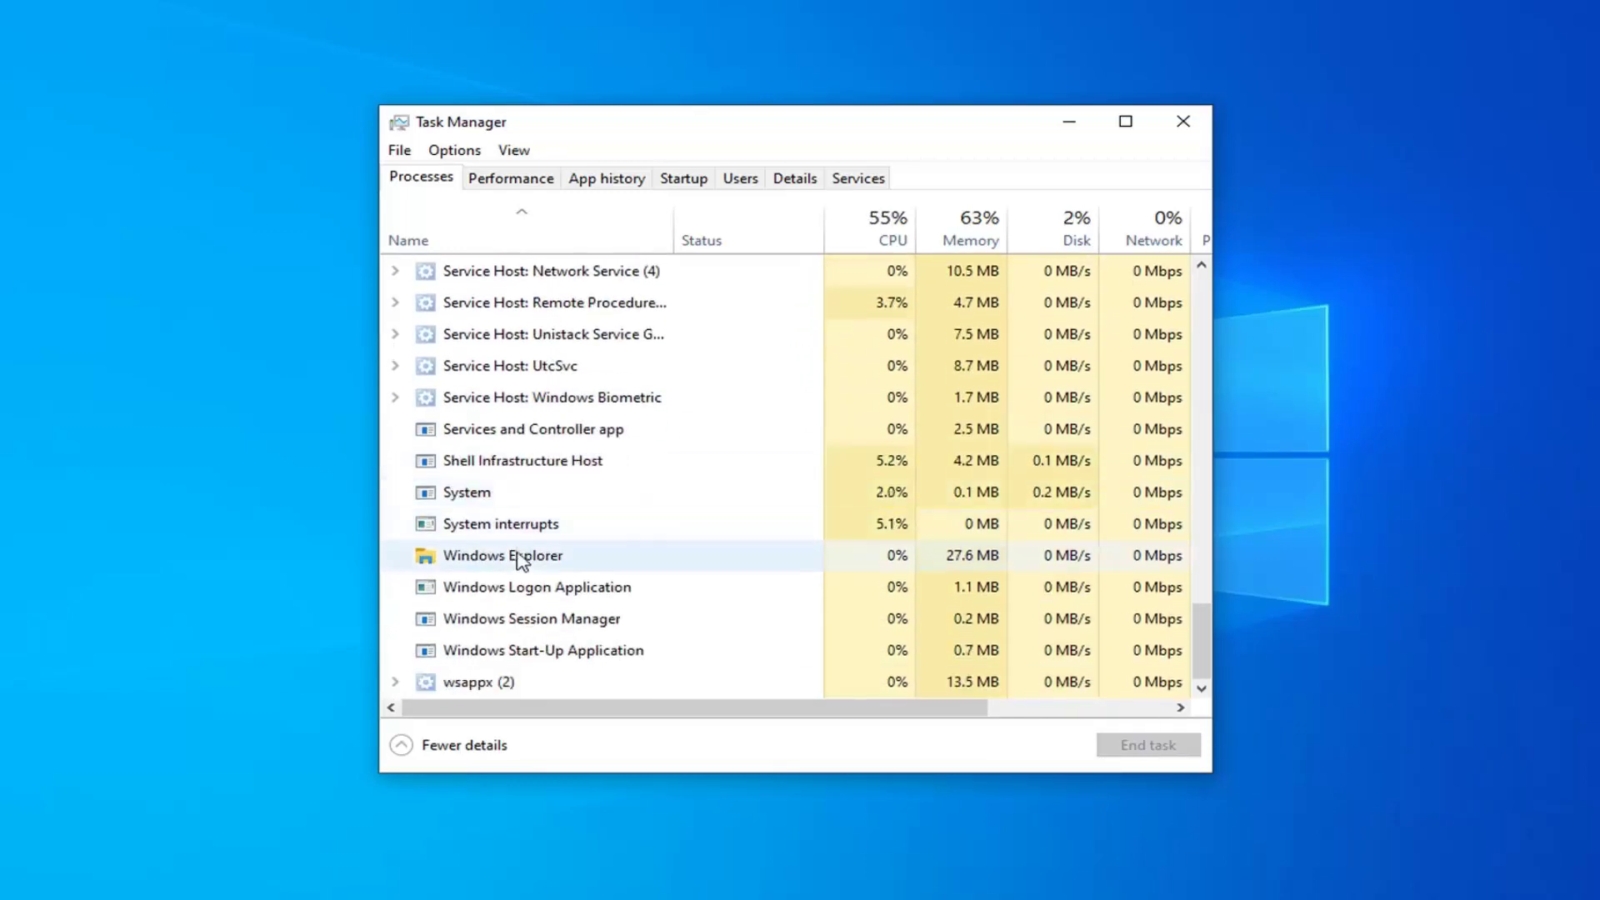
{"action": "left_click", "coordinate": [518, 556]}
{"action": "scroll", "coordinate": [526, 531], "scroll_direction": "up", "scroll_amount": 8}
{"action": "scroll", "coordinate": [529, 531], "scroll_direction": "up", "scroll_amount": 4}
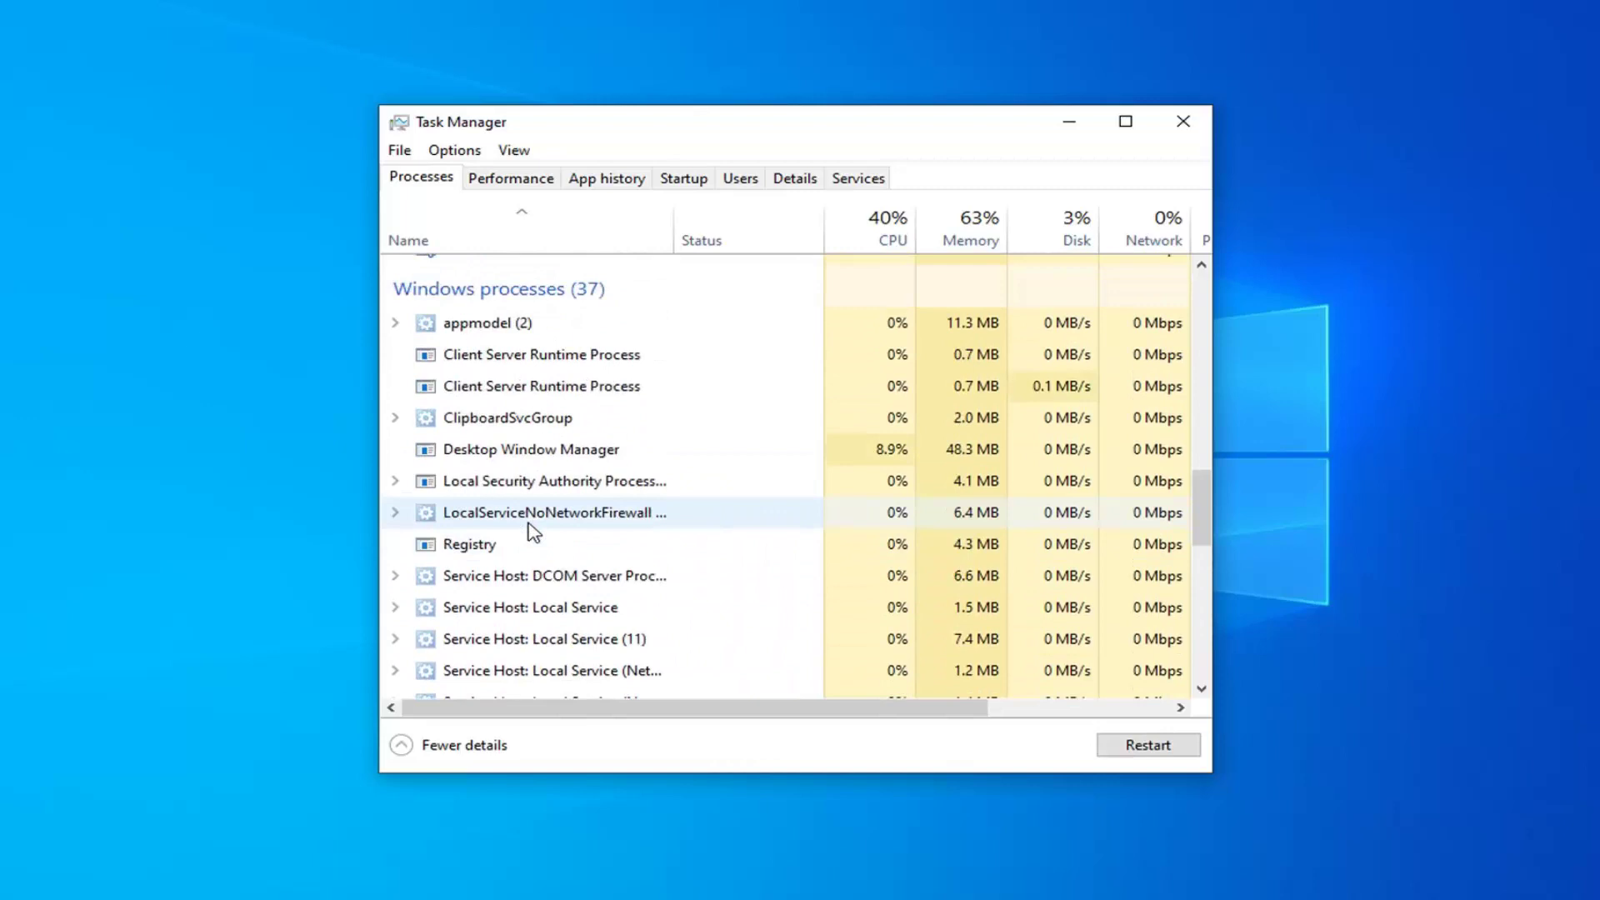
{"action": "scroll", "coordinate": [528, 500], "scroll_direction": "down", "scroll_amount": 3}
{"action": "scroll", "coordinate": [682, 492], "scroll_direction": "down", "scroll_amount": 8}
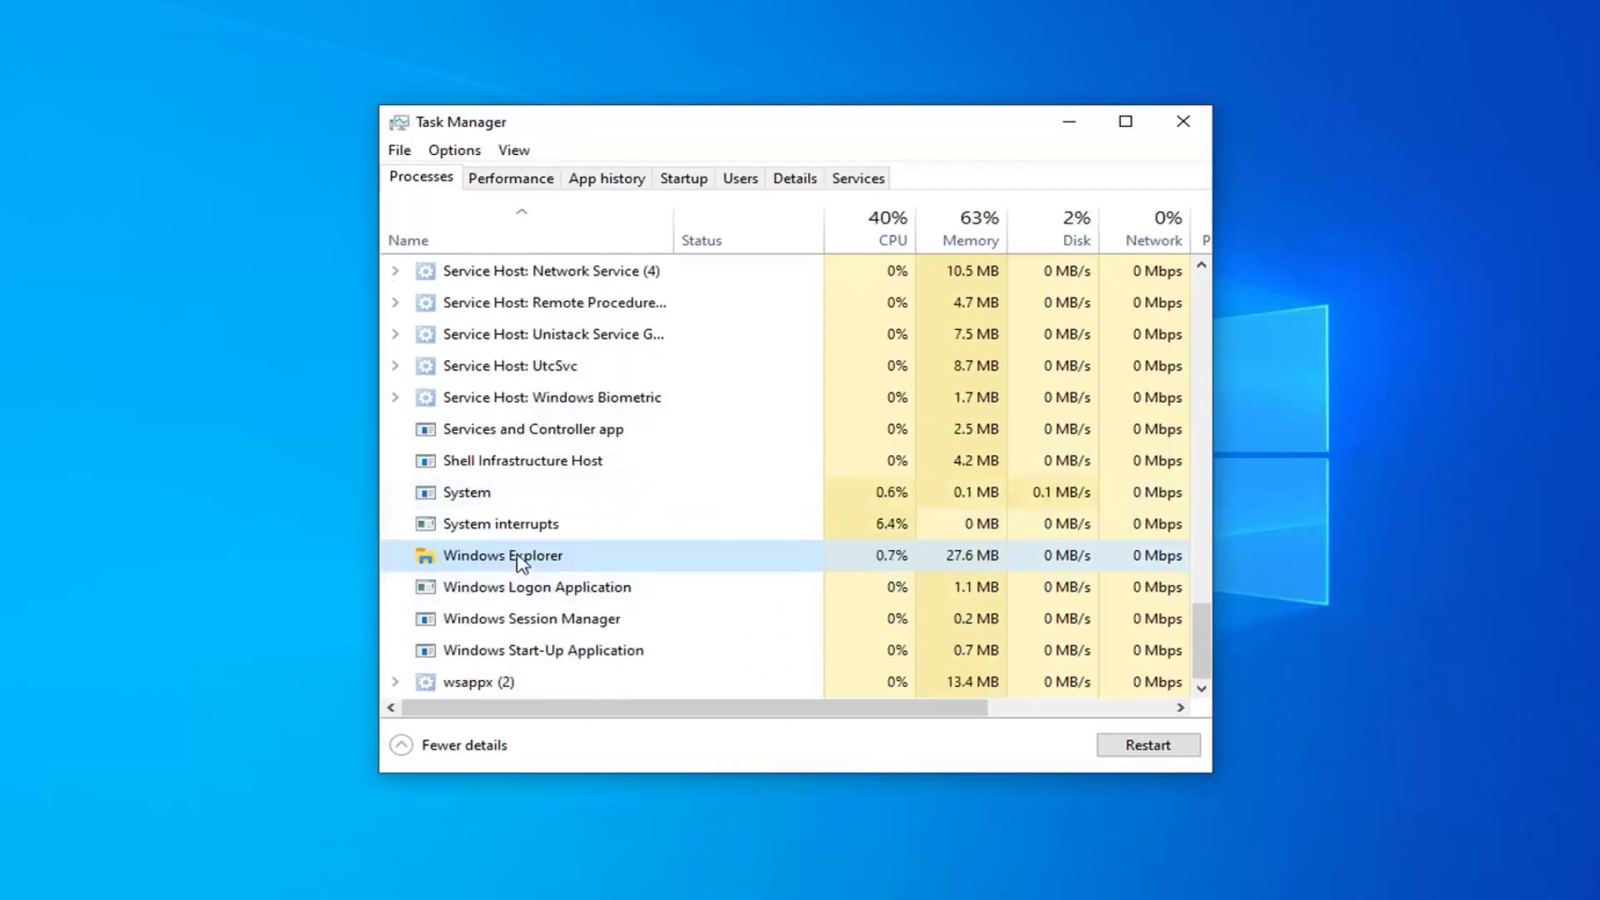
Restart Windows Explorer to reload the taskbar, then bring up the Start menu.
{"action": "left_click", "coordinate": [1150, 750]}
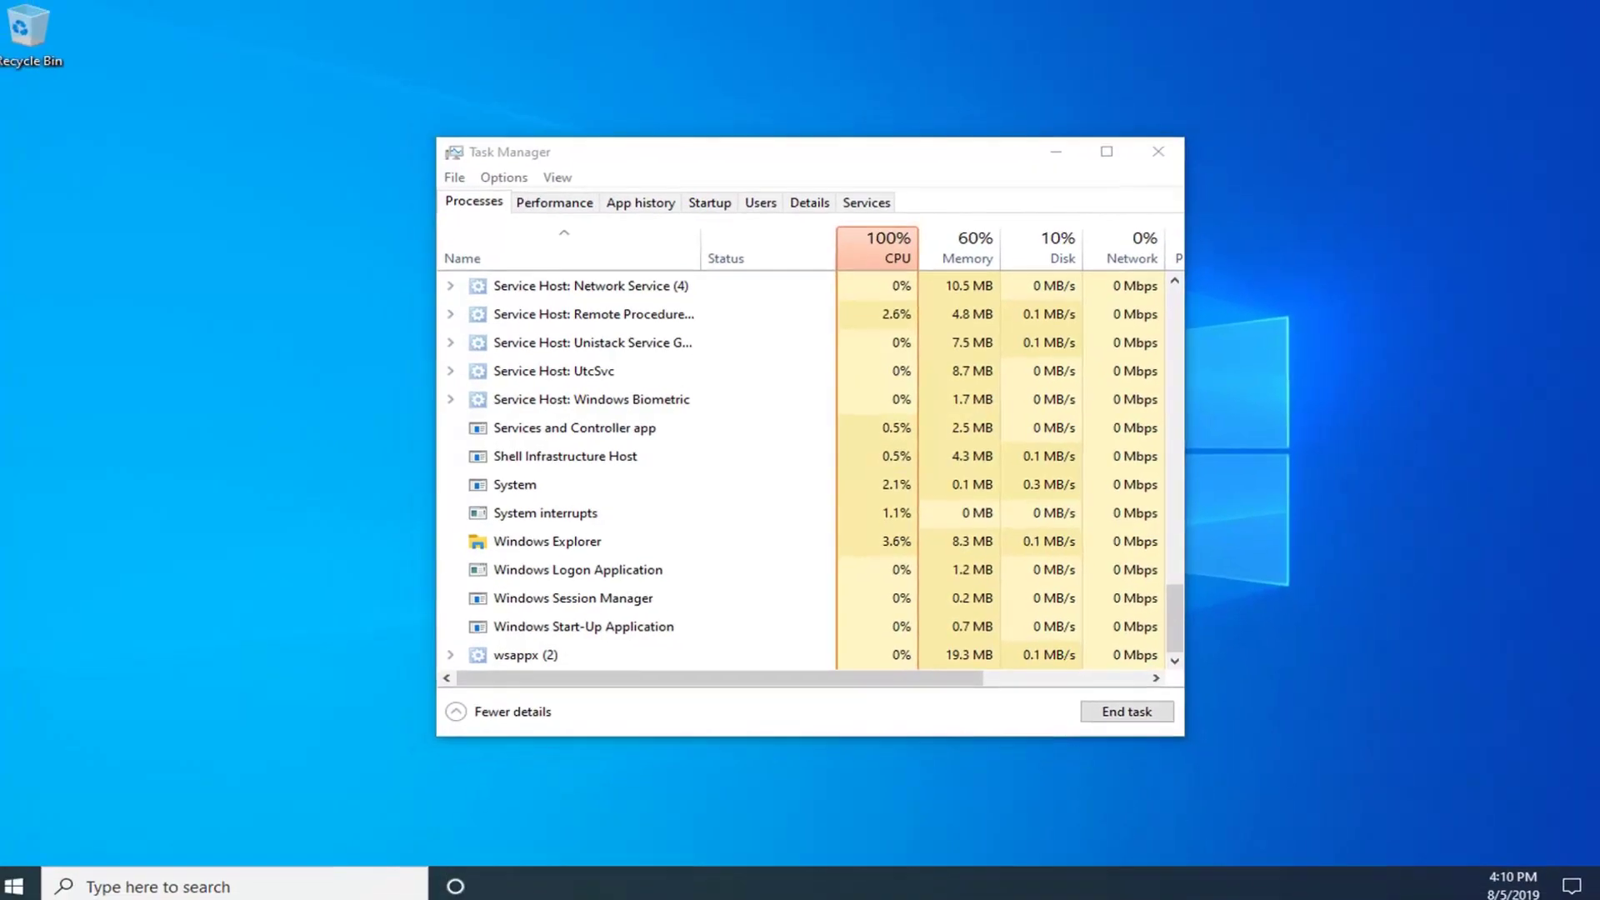
{"action": "left_click", "coordinate": [17, 883]}
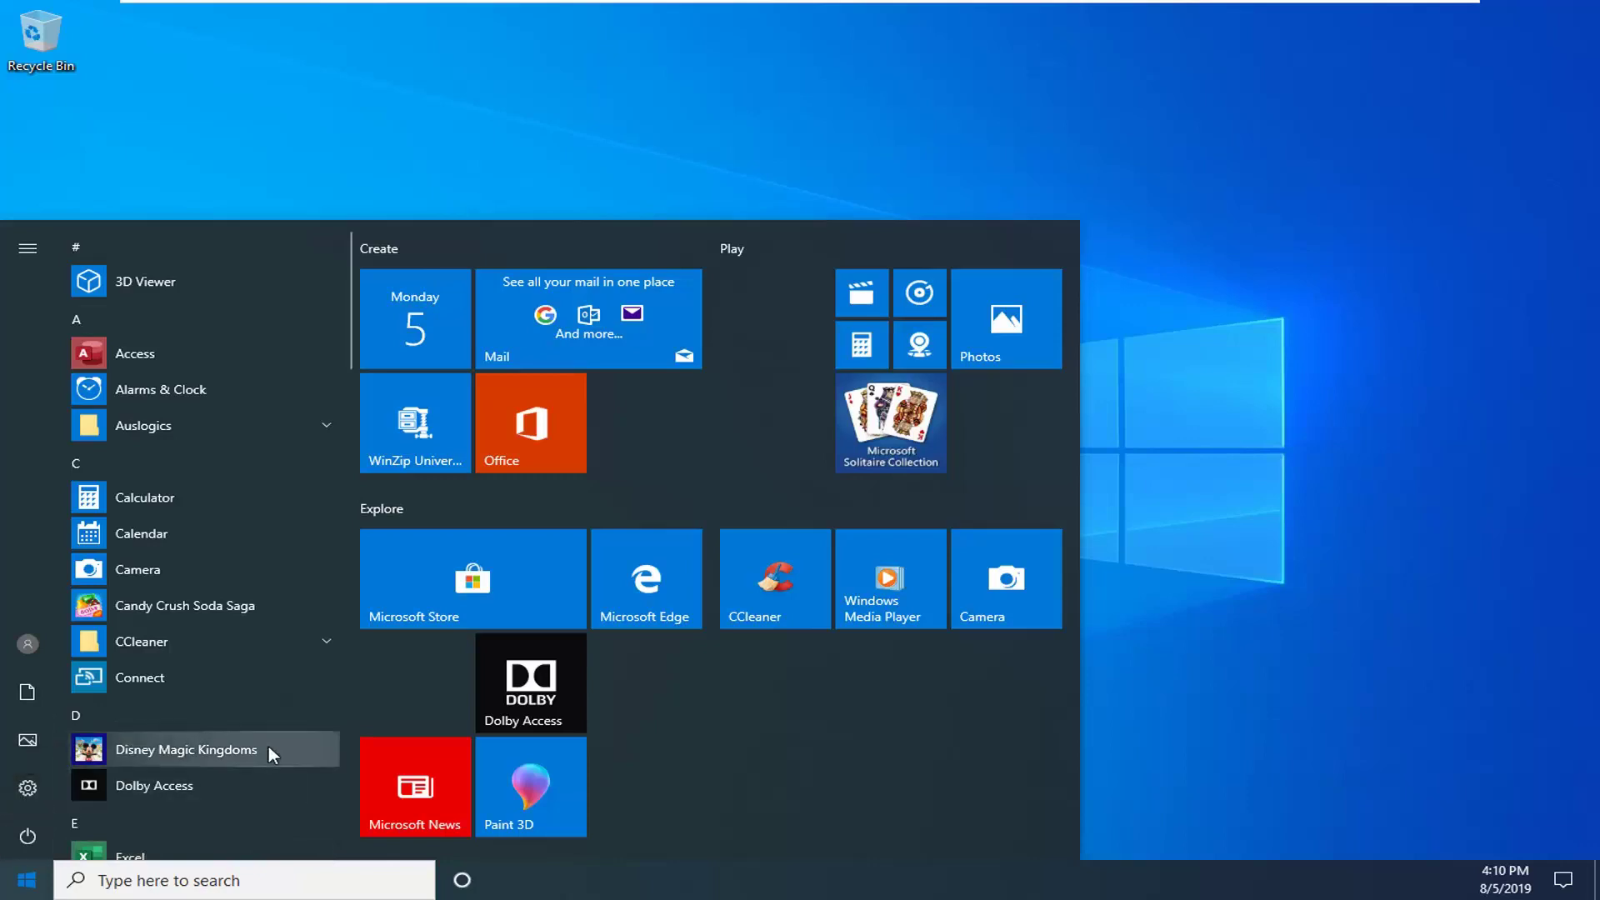
Dismiss the Start menu and close both cmd.exe console windows.
{"action": "key", "text": "Escape"}
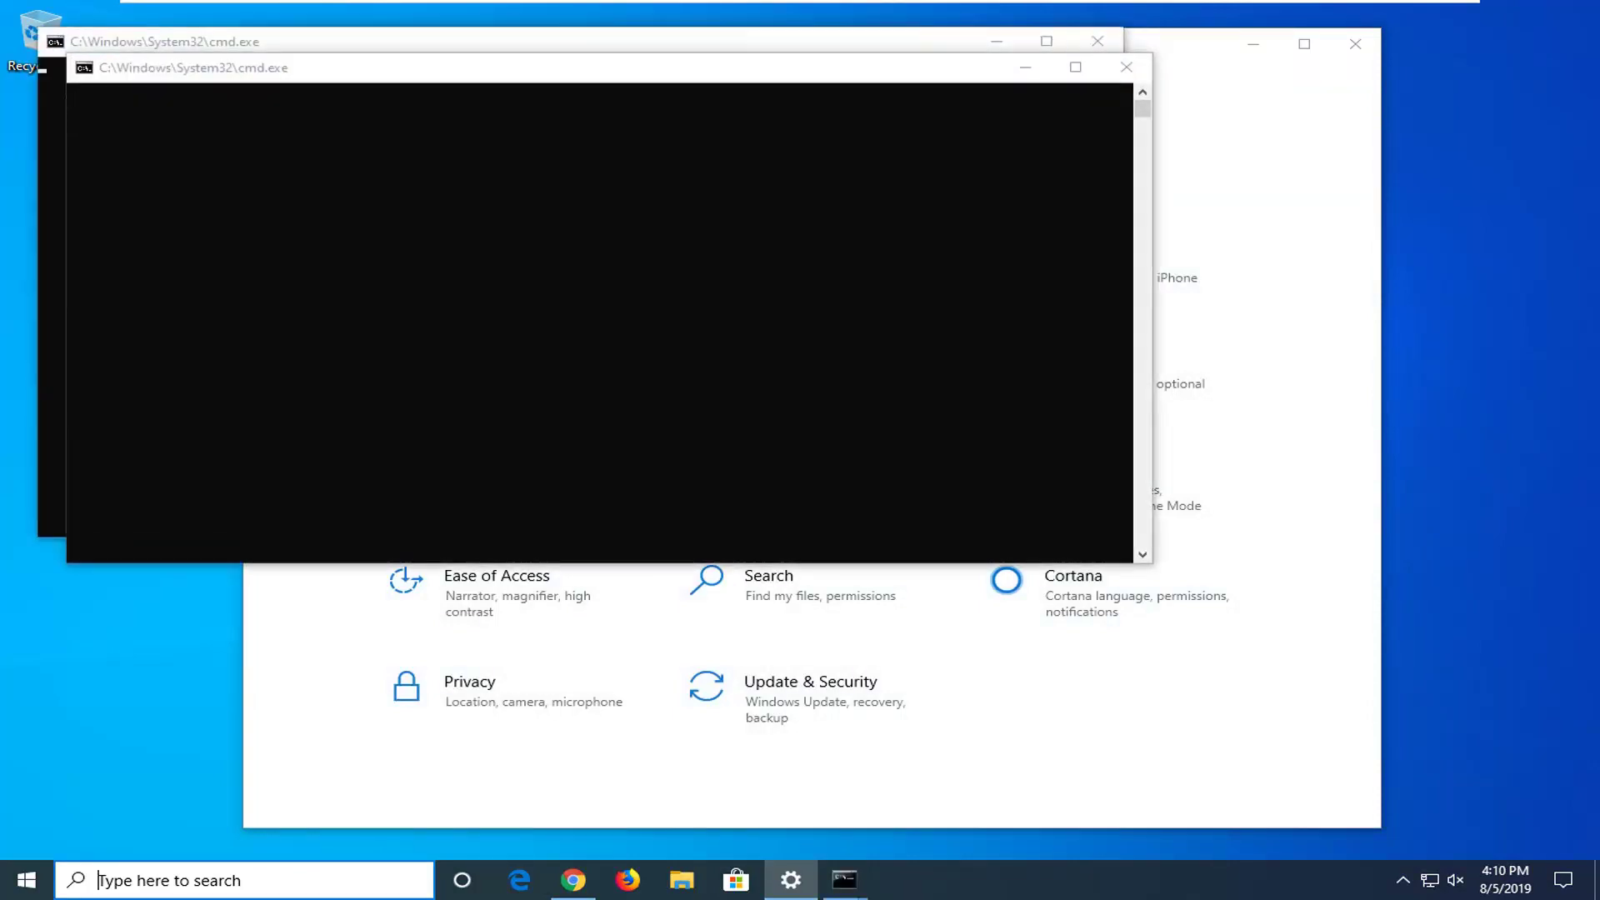
{"action": "left_click", "coordinate": [1097, 41]}
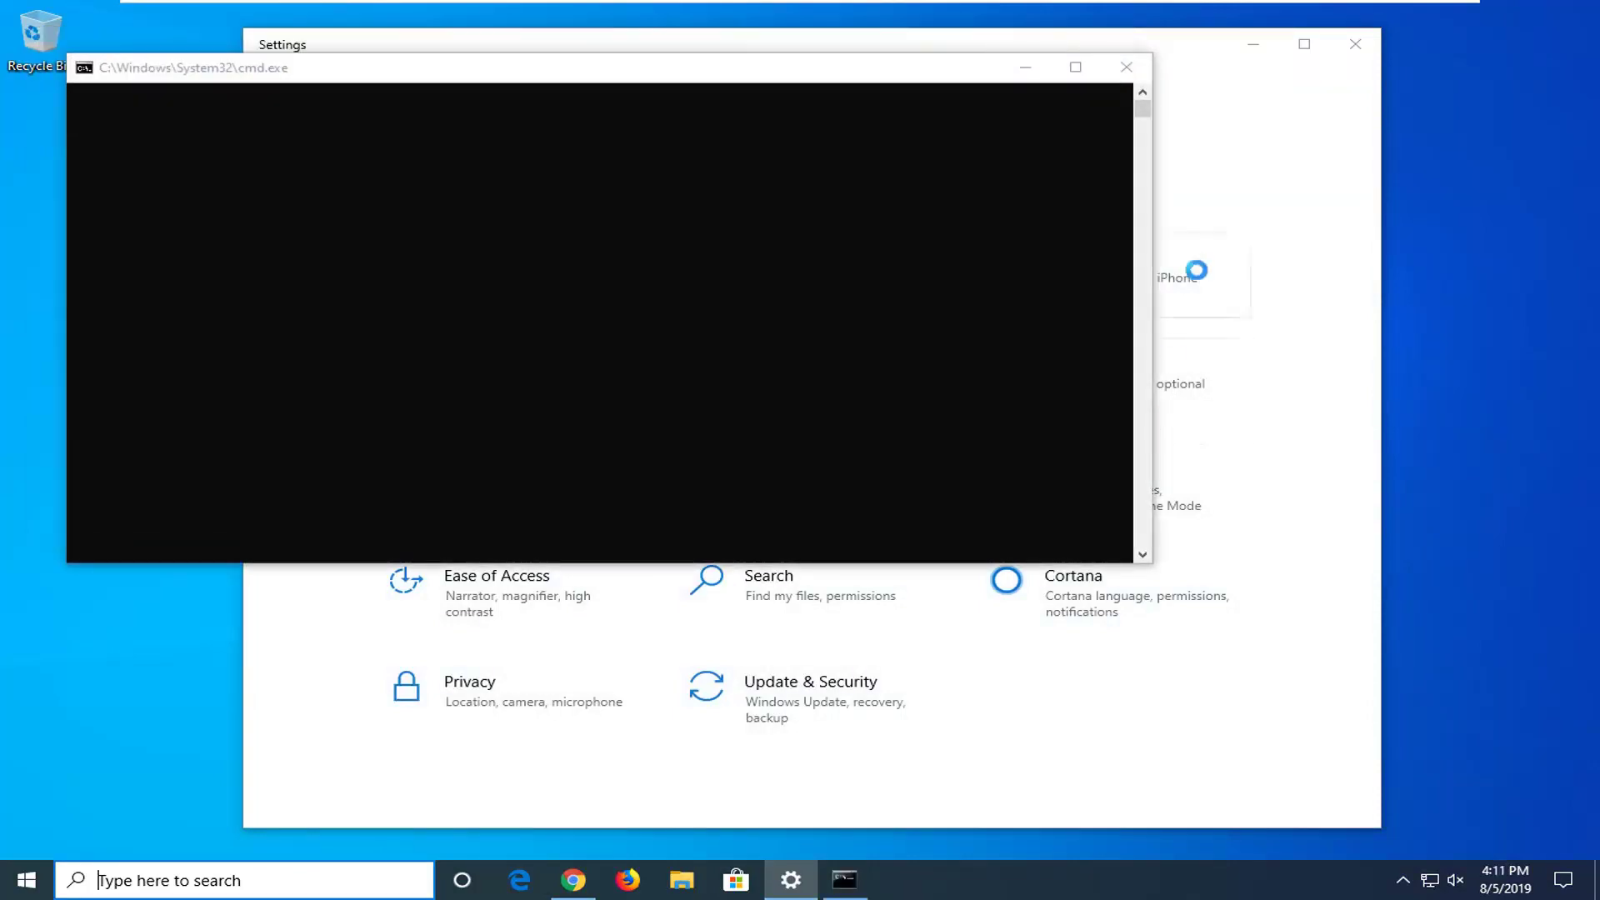
{"action": "left_click", "coordinate": [1144, 58]}
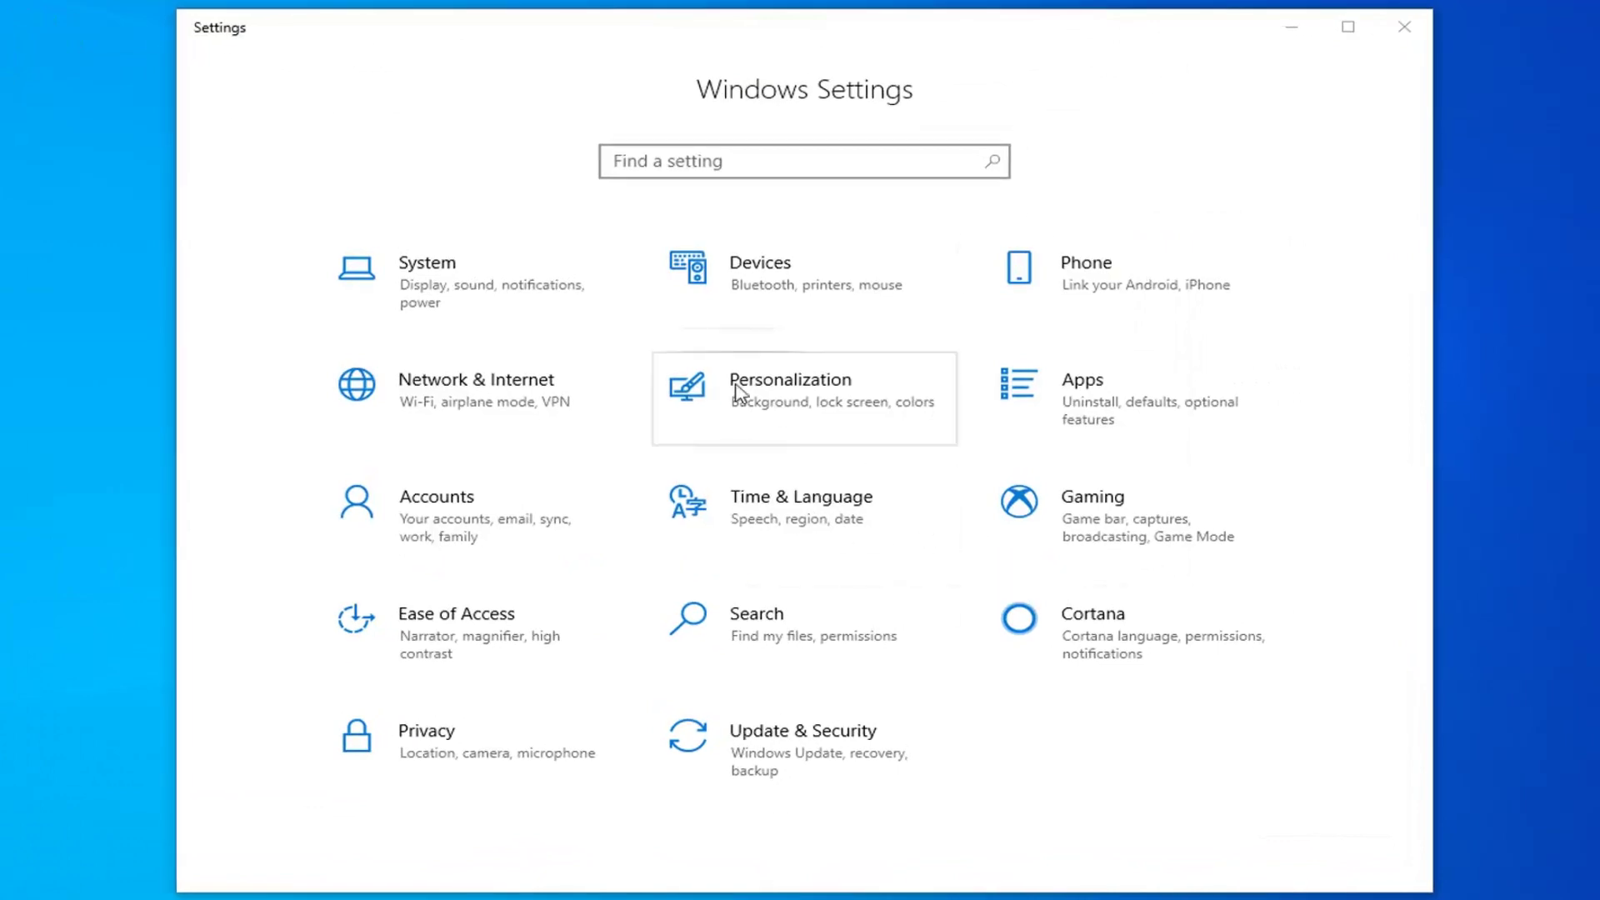
Review Personalization > Taskbar and the notification-area icon toggles, then close Settings.
{"action": "left_click", "coordinate": [778, 400]}
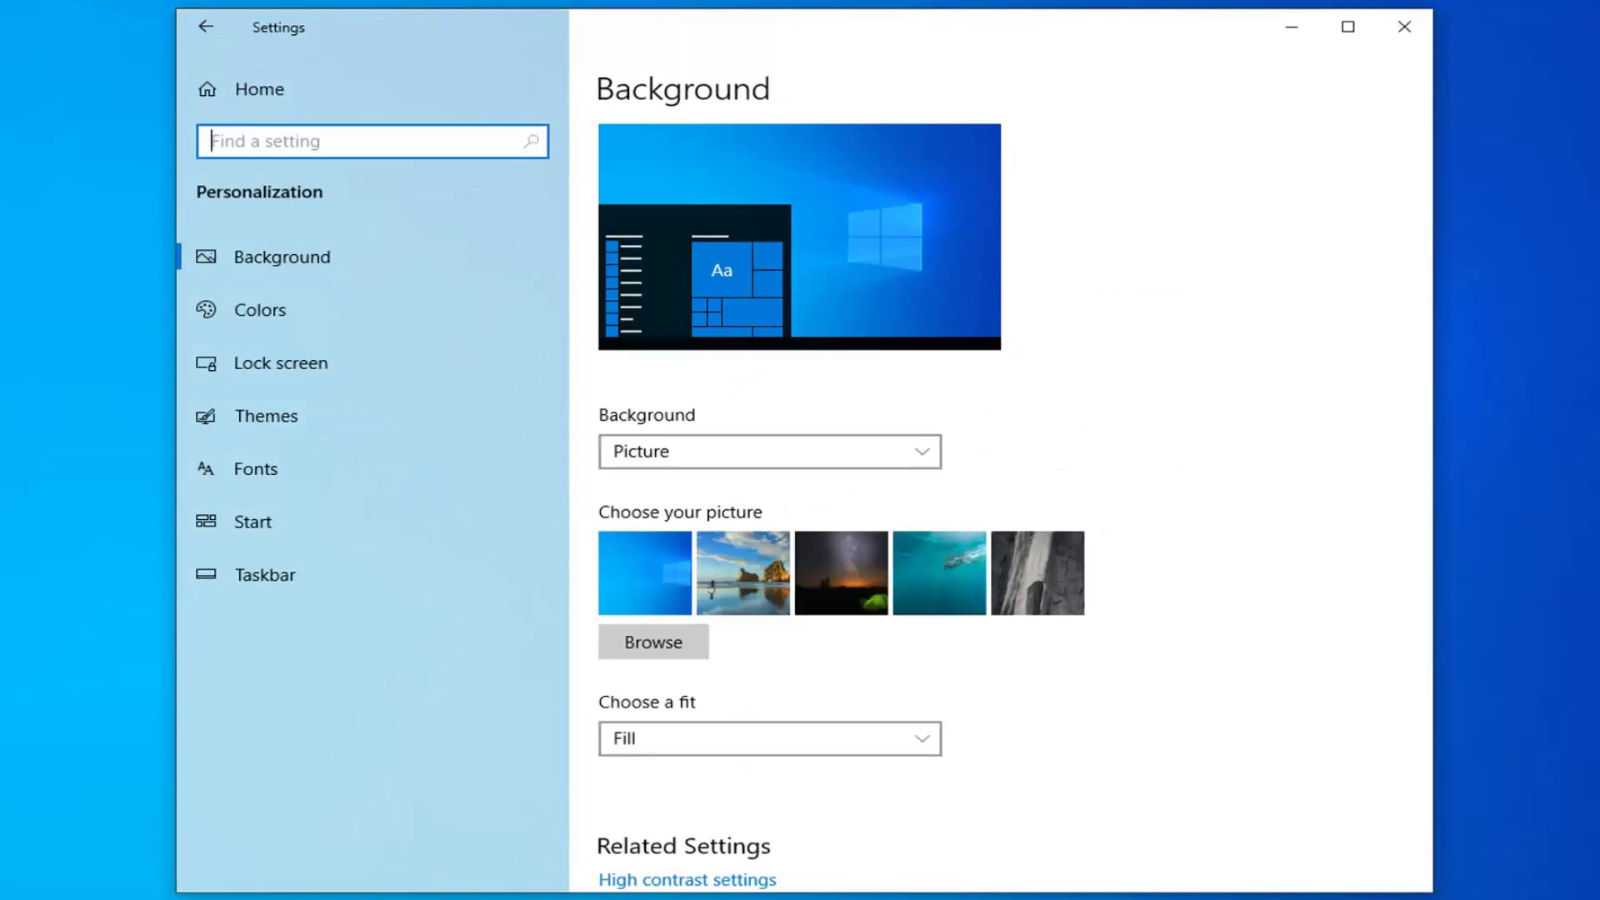
{"action": "left_click", "coordinate": [283, 581]}
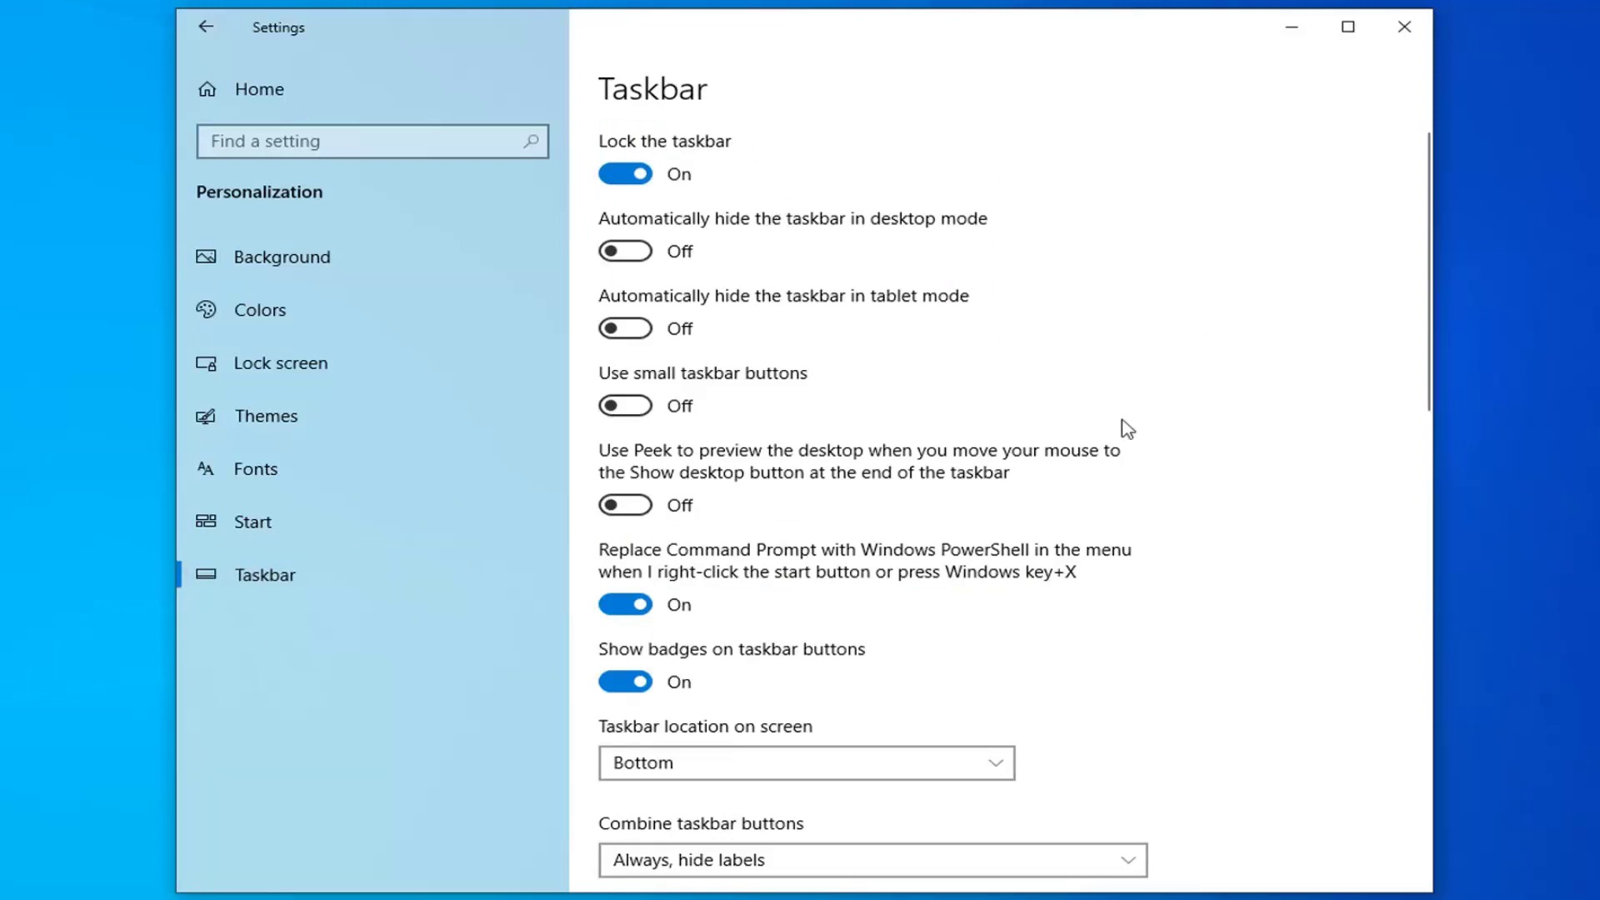
{"action": "scroll", "coordinate": [1102, 472], "scroll_direction": "down", "scroll_amount": 1}
{"action": "scroll", "coordinate": [1102, 472], "scroll_direction": "down", "scroll_amount": 5}
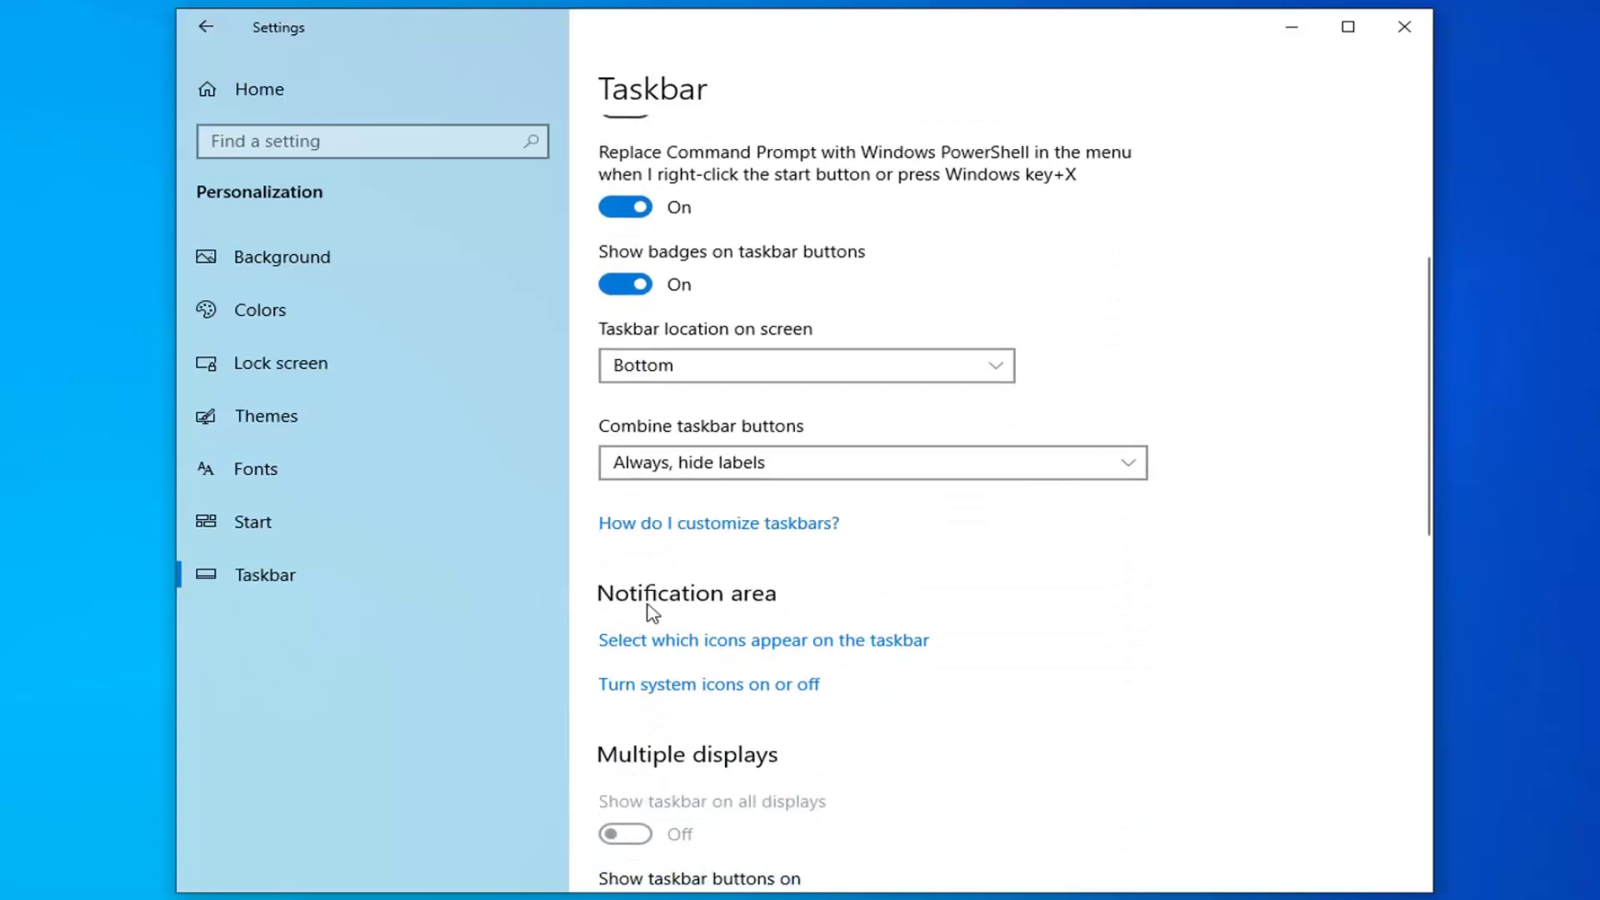
{"action": "left_click", "coordinate": [764, 641]}
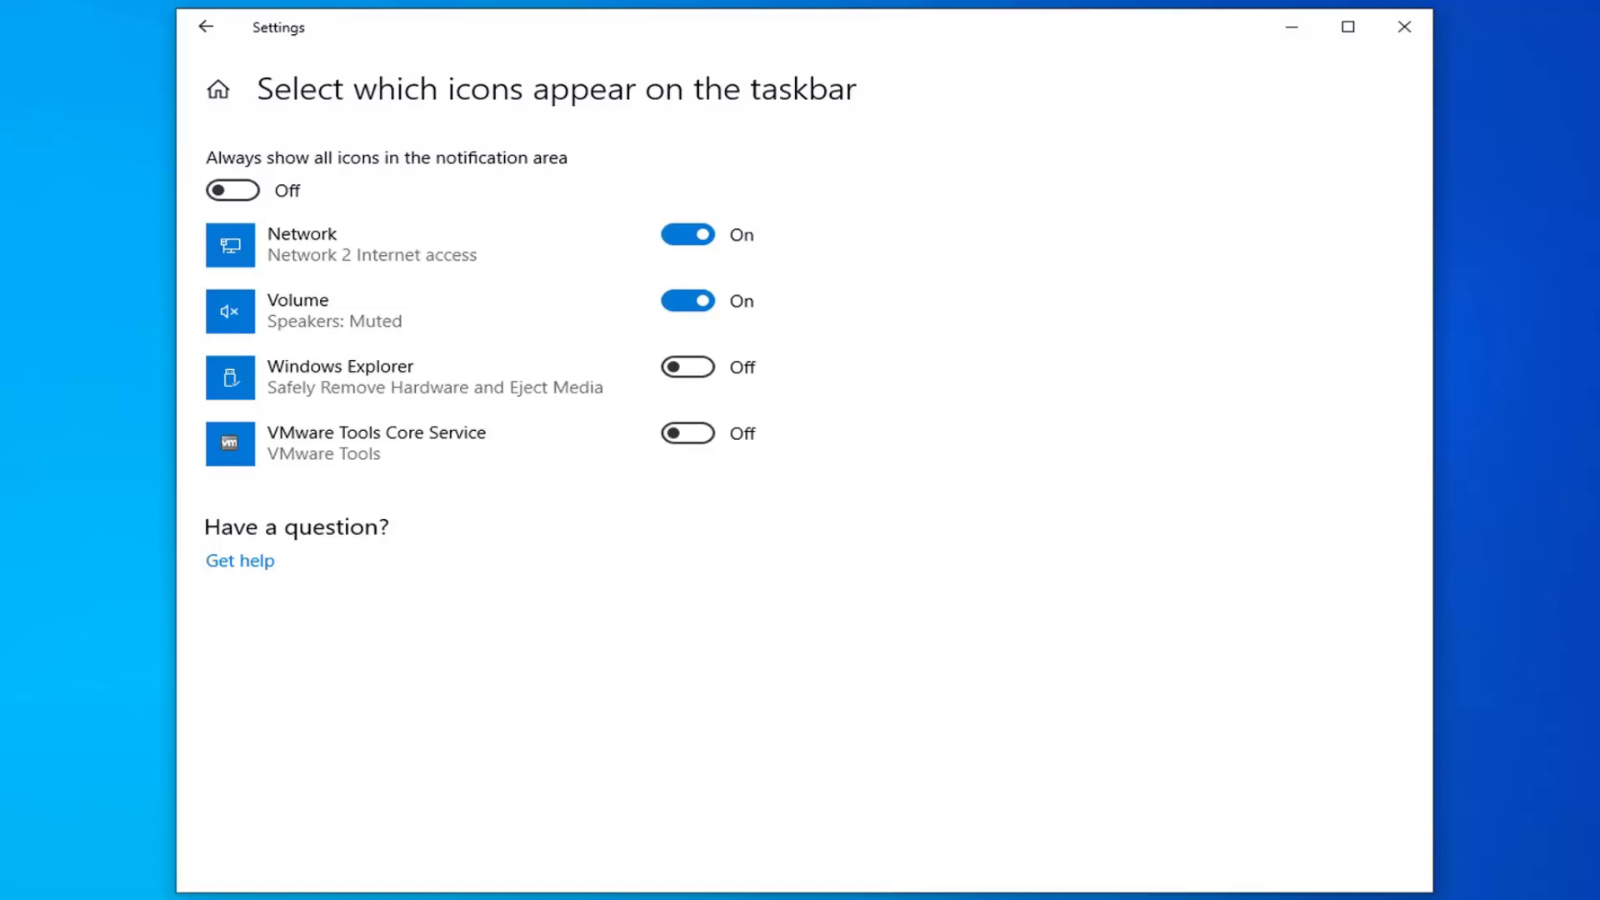
{"action": "left_click", "coordinate": [1404, 27]}
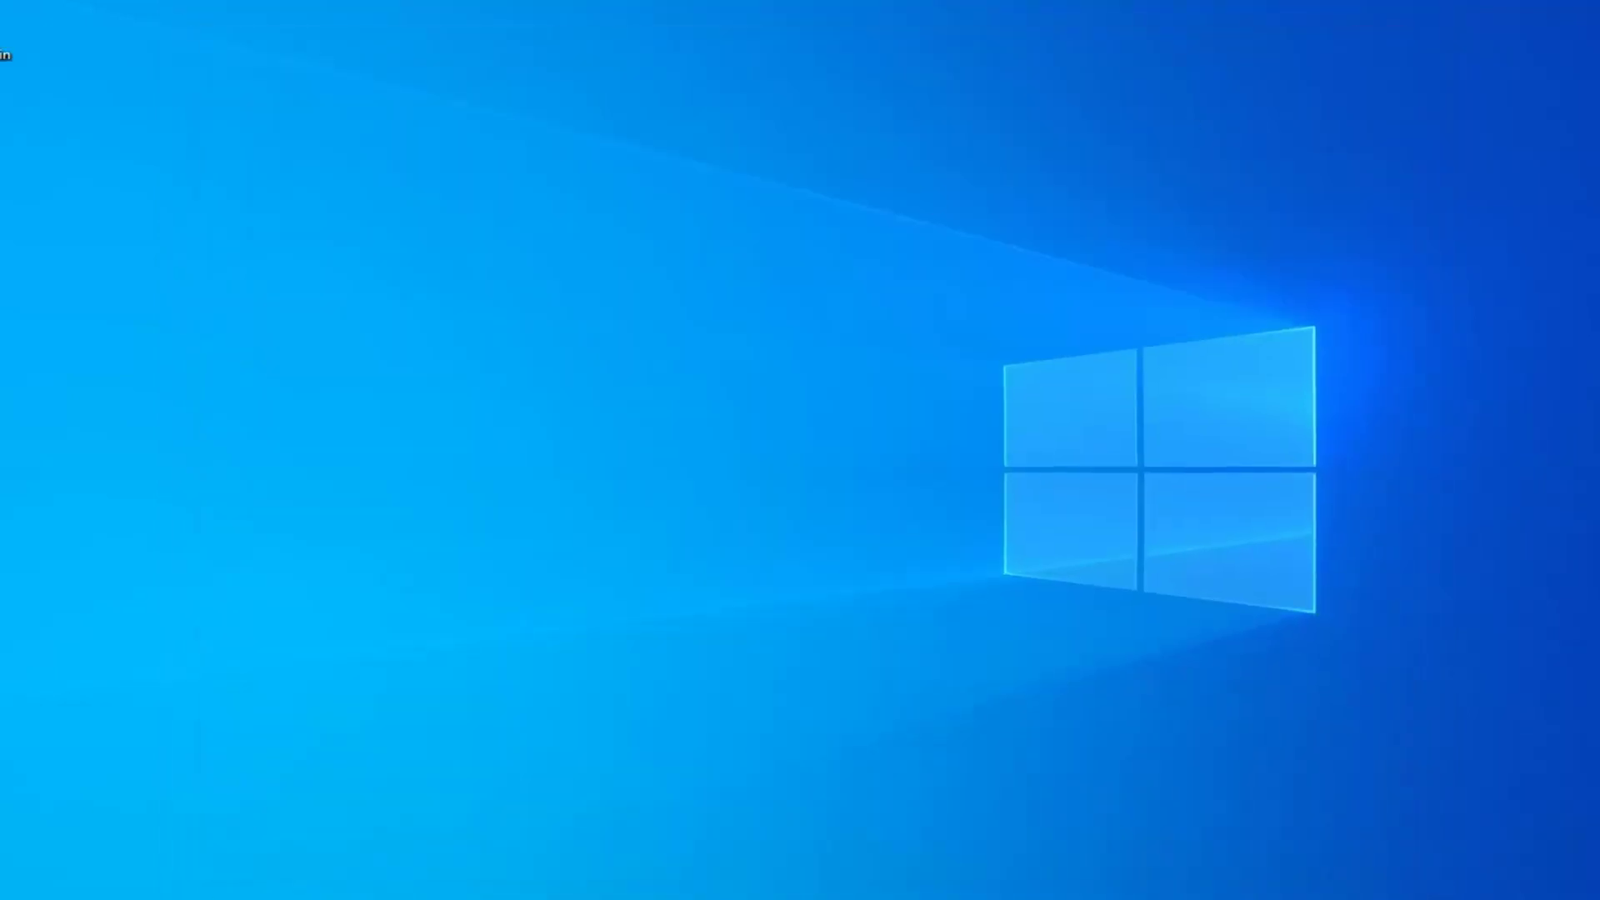
Search for 'file explorer' and launch File Explorer from the best match.
{"action": "left_click", "coordinate": [3, 893]}
{"action": "type", "text": "f"}
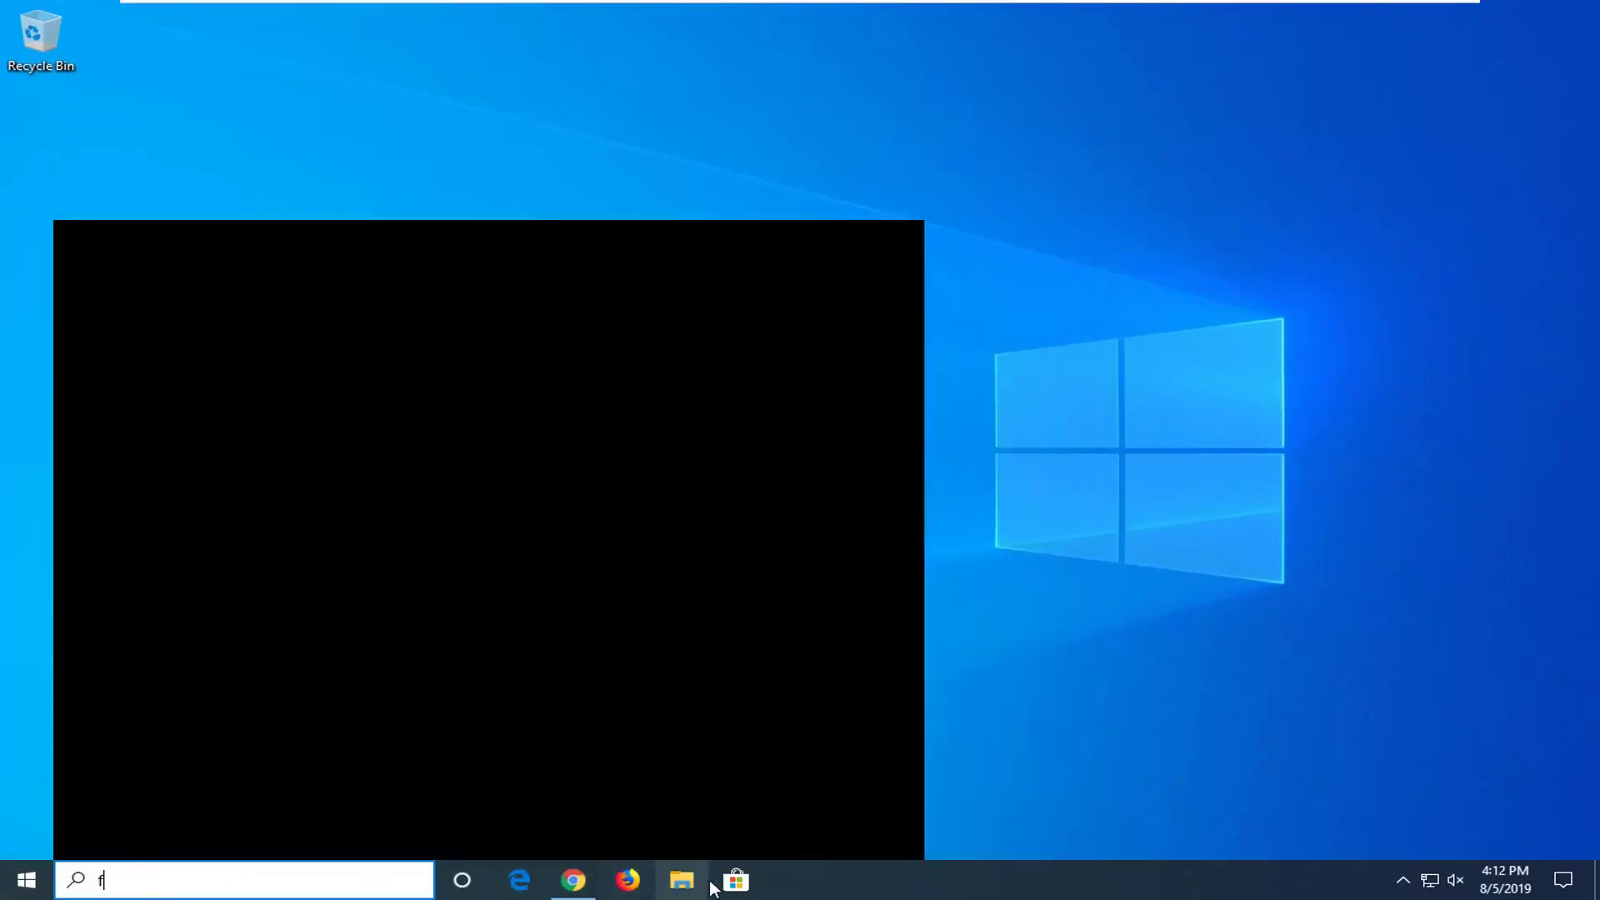
{"action": "type", "text": "ile explorer"}
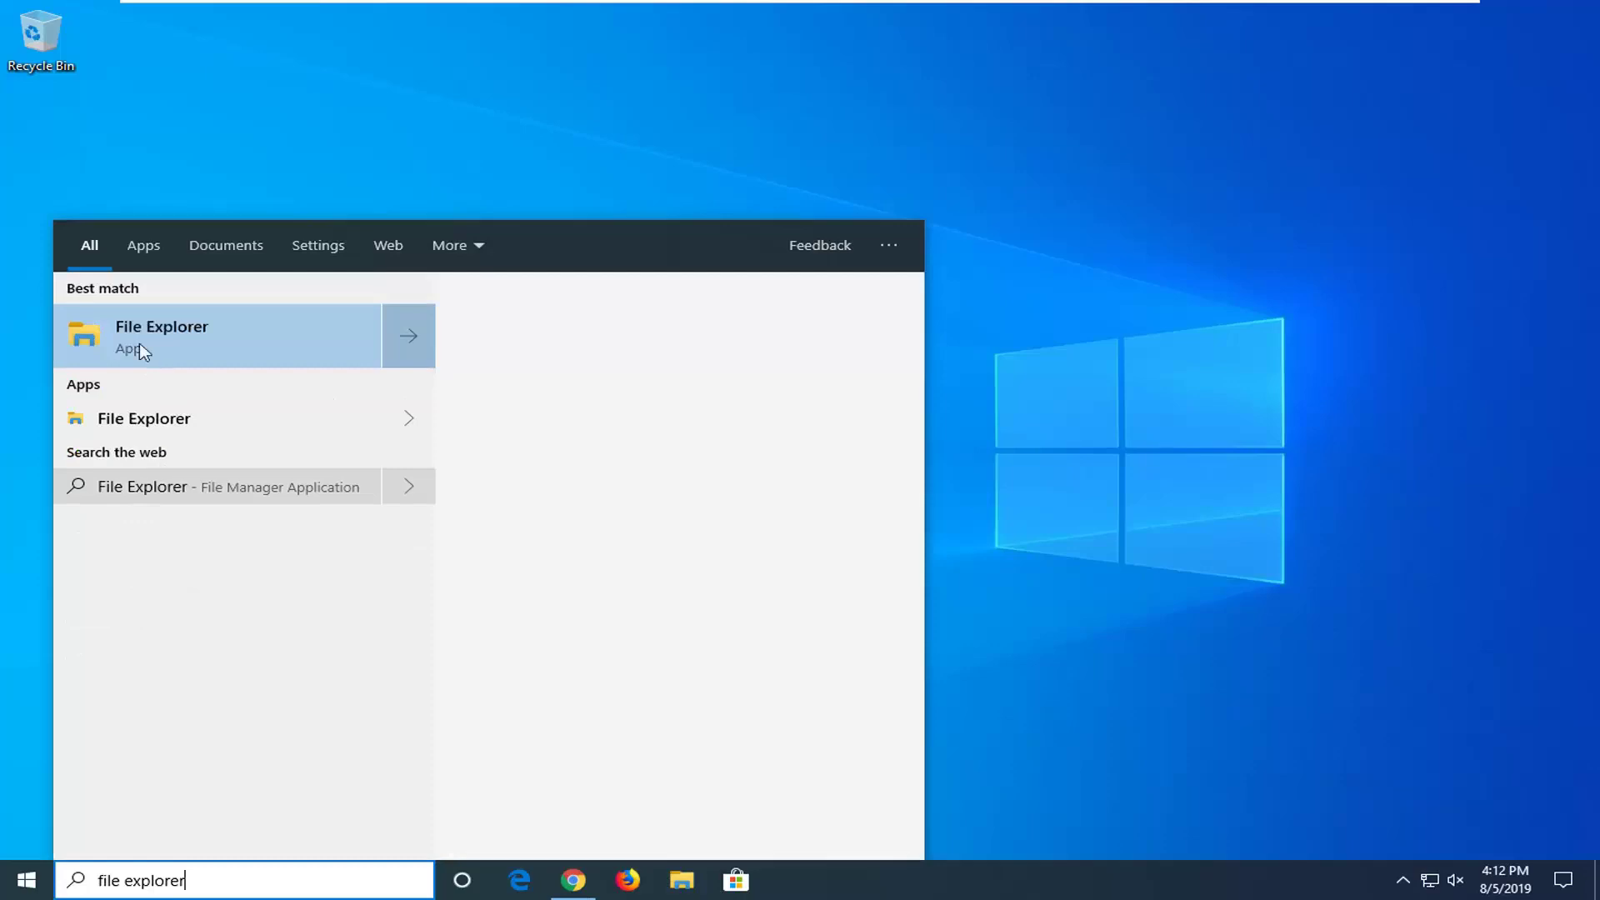
{"action": "left_click", "coordinate": [134, 330]}
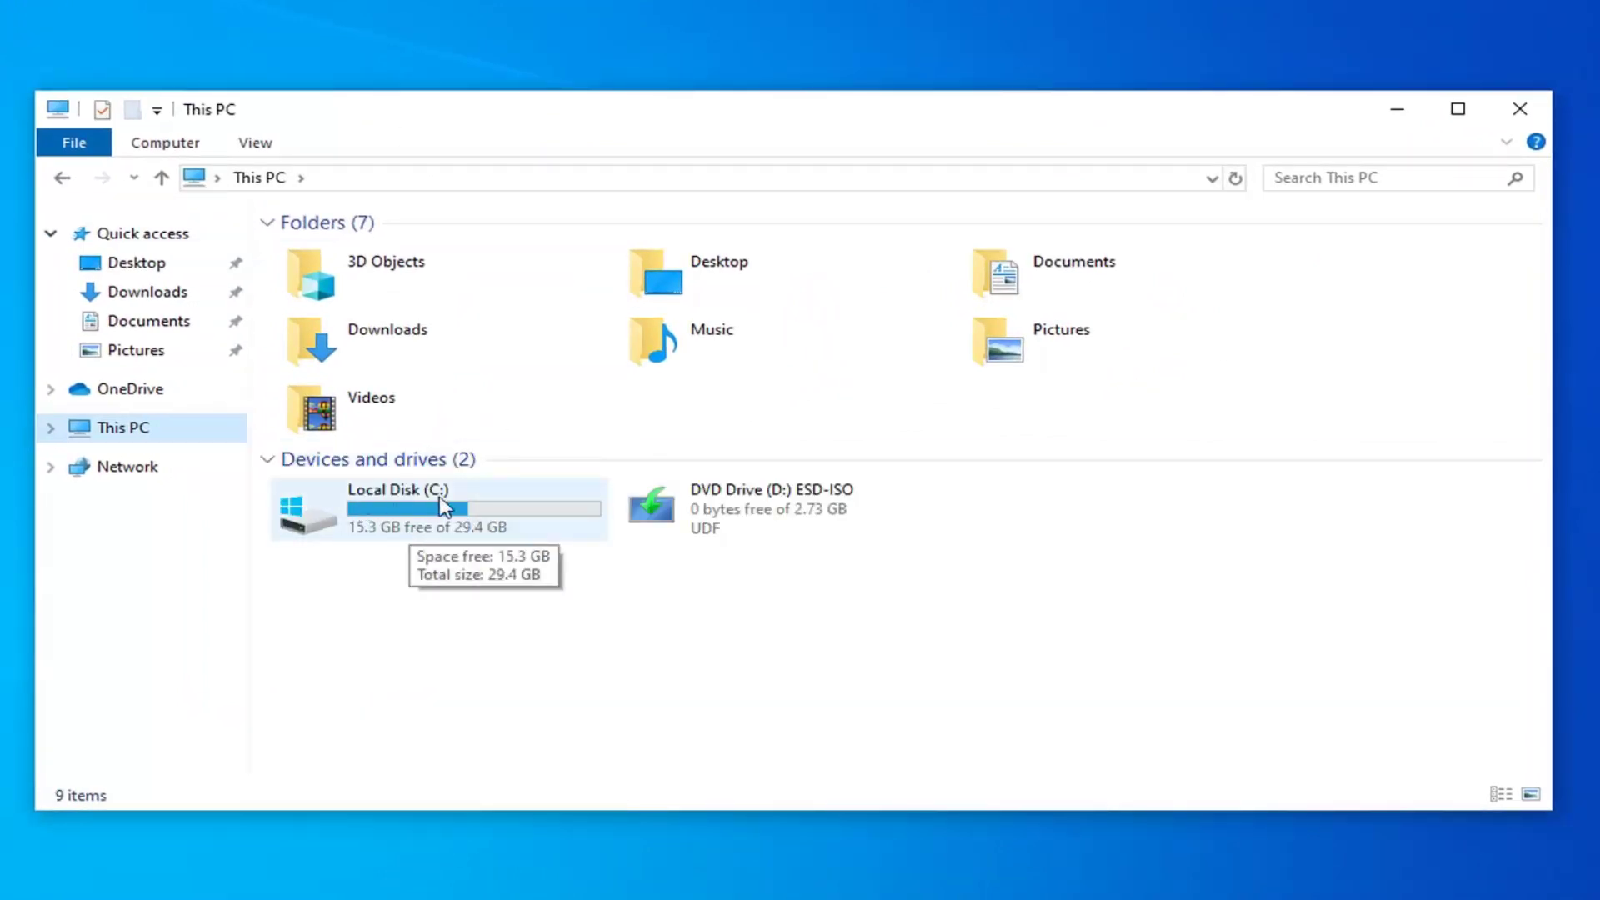
Browse from Local Disk (C:) through Users and the profile folder into AppData.
{"action": "double_click", "coordinate": [417, 517]}
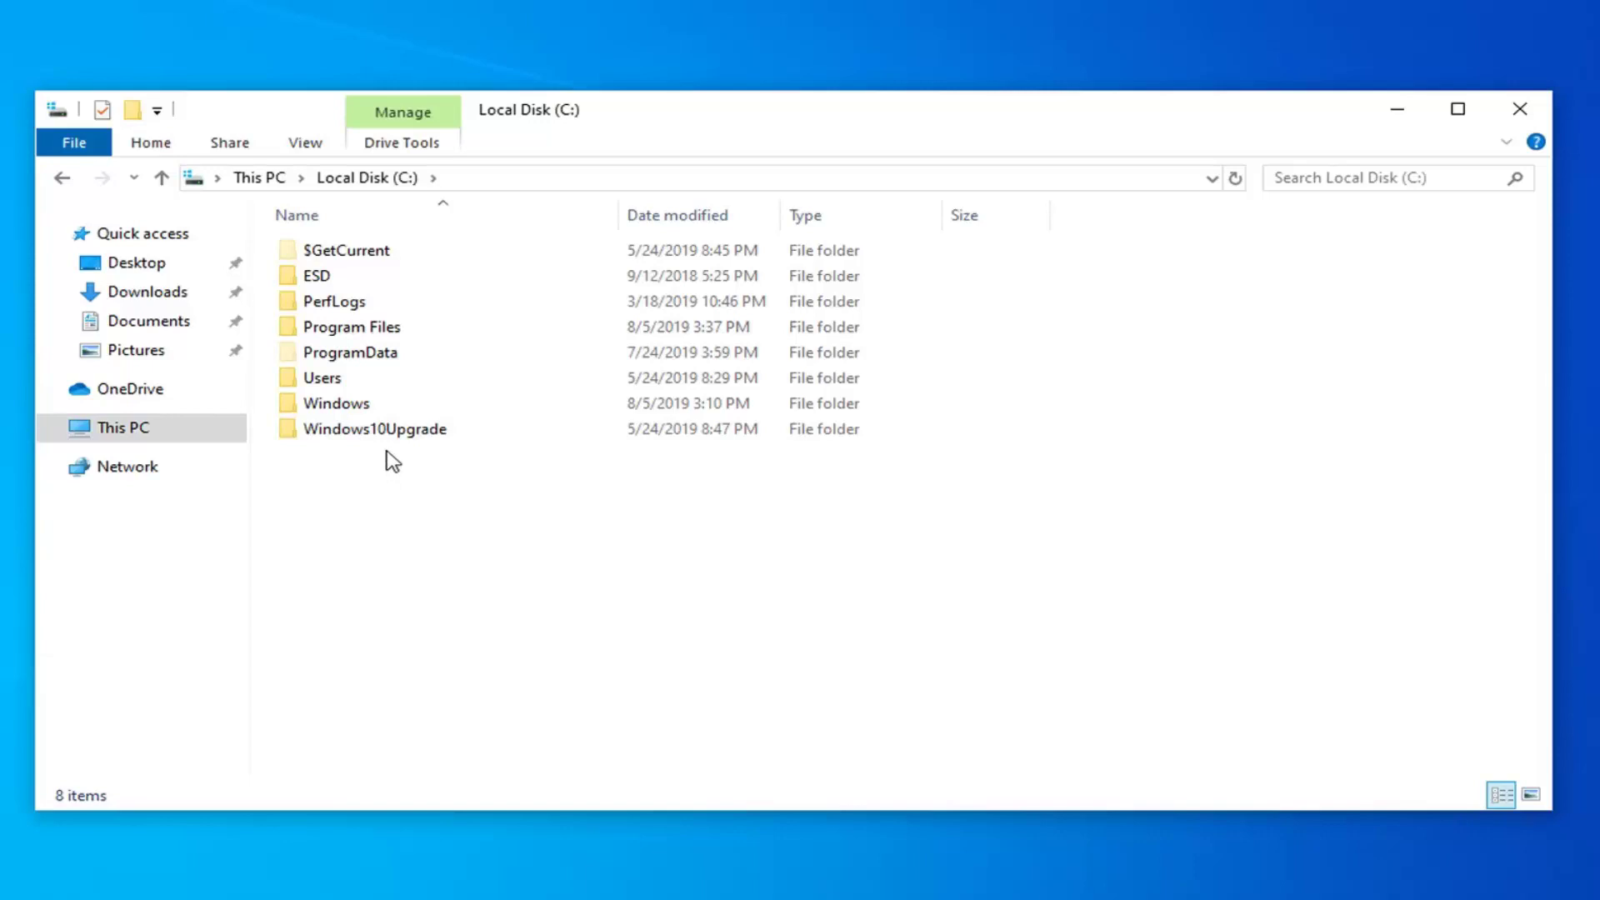
{"action": "double_click", "coordinate": [330, 380]}
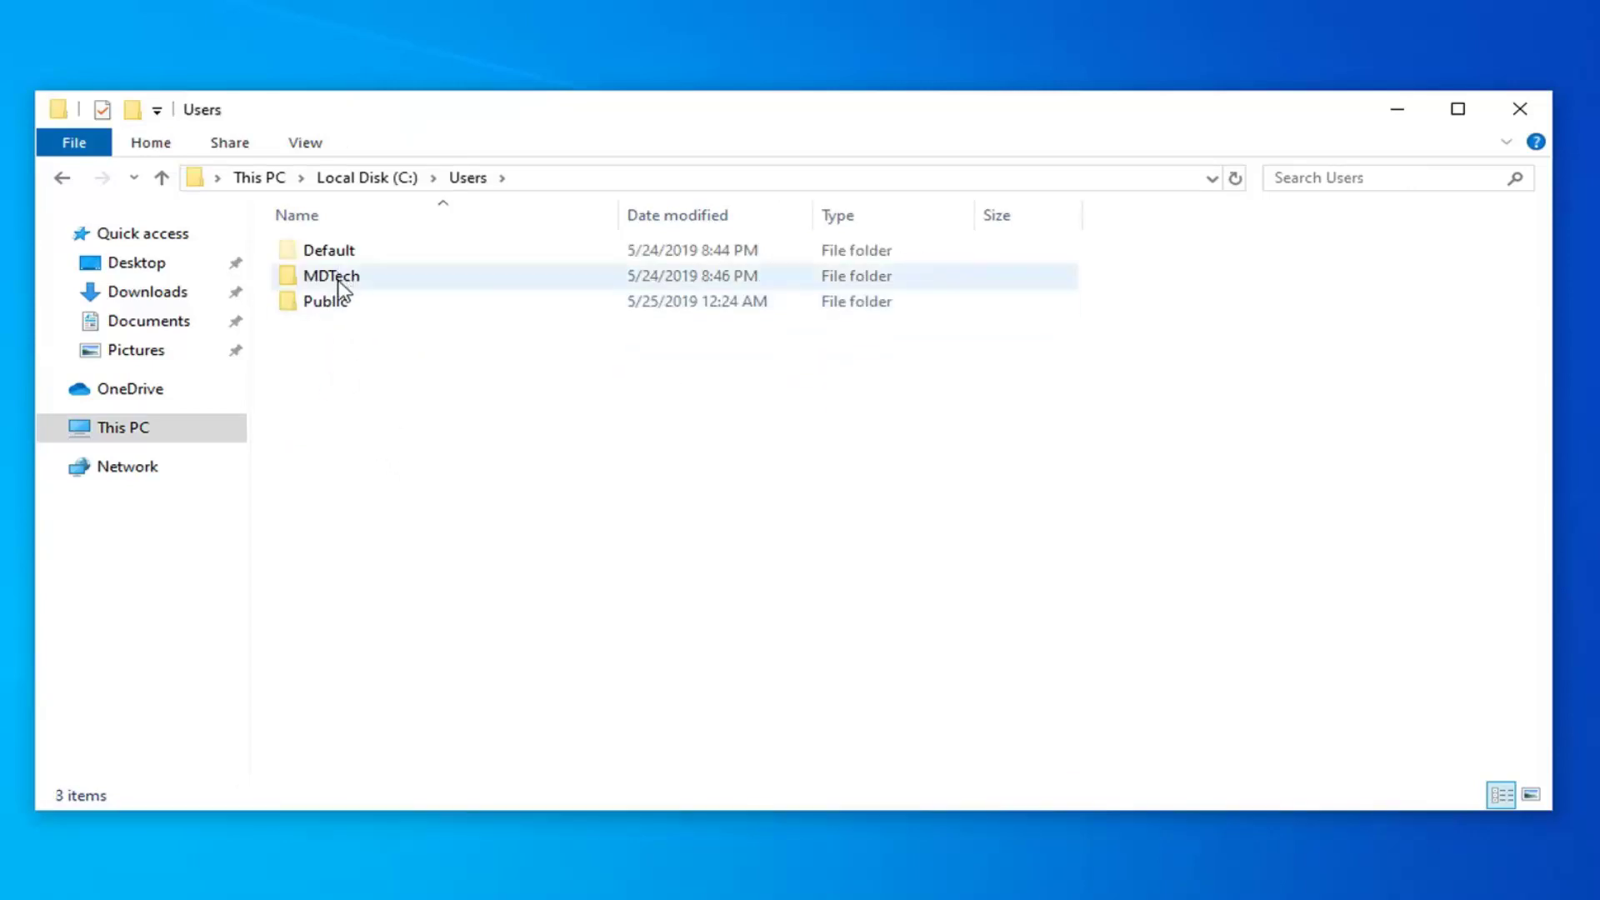
{"action": "double_click", "coordinate": [342, 284]}
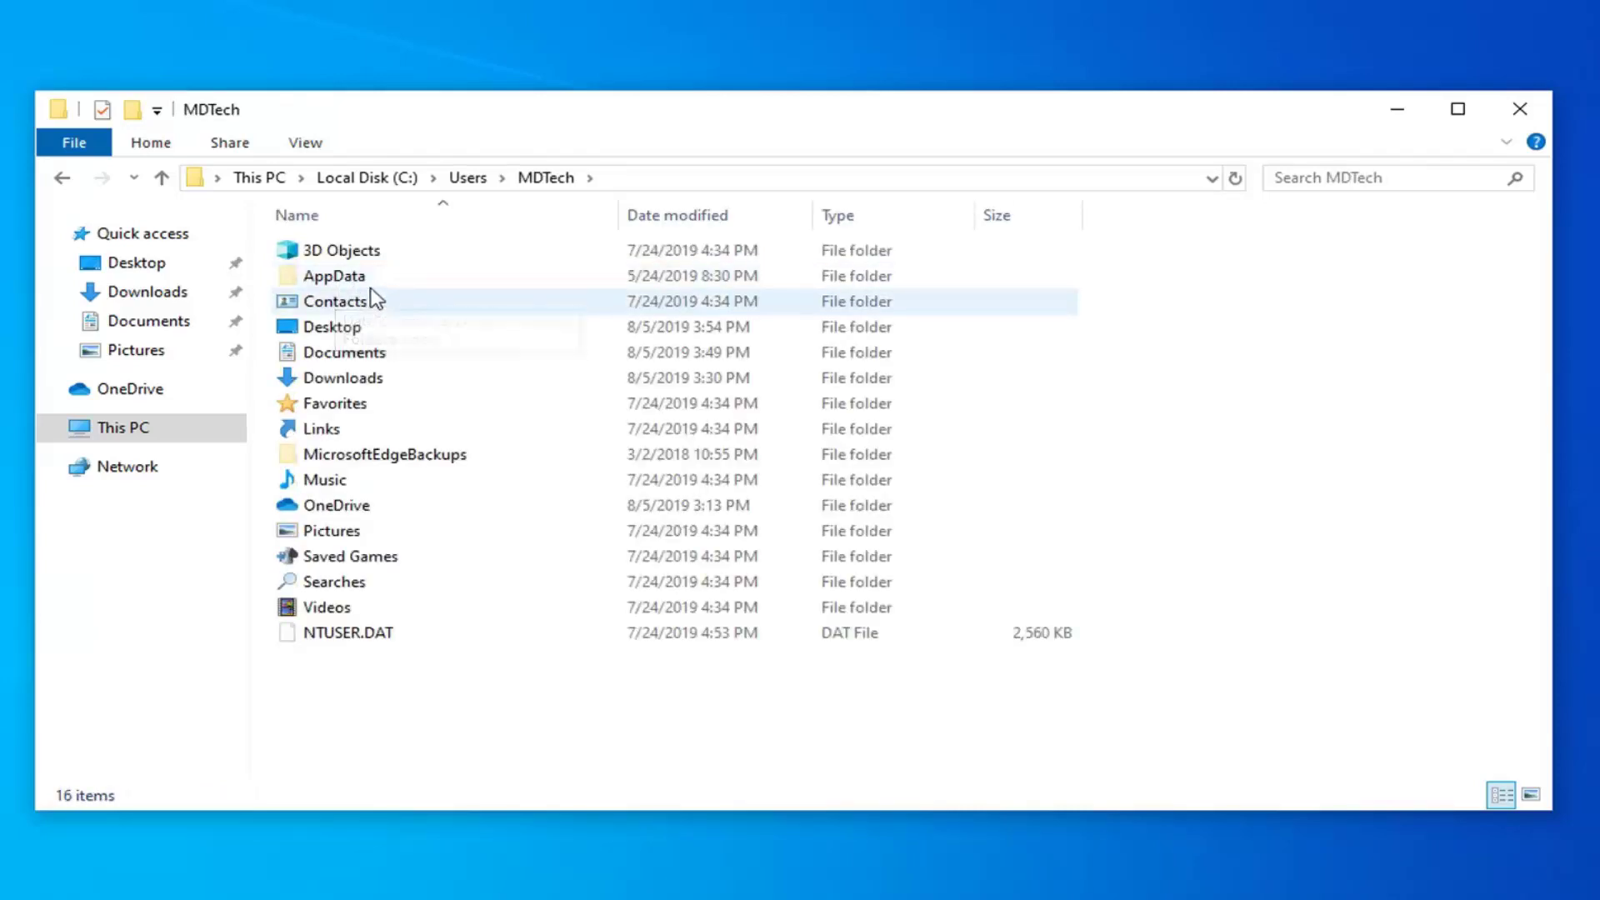
{"action": "double_click", "coordinate": [342, 278]}
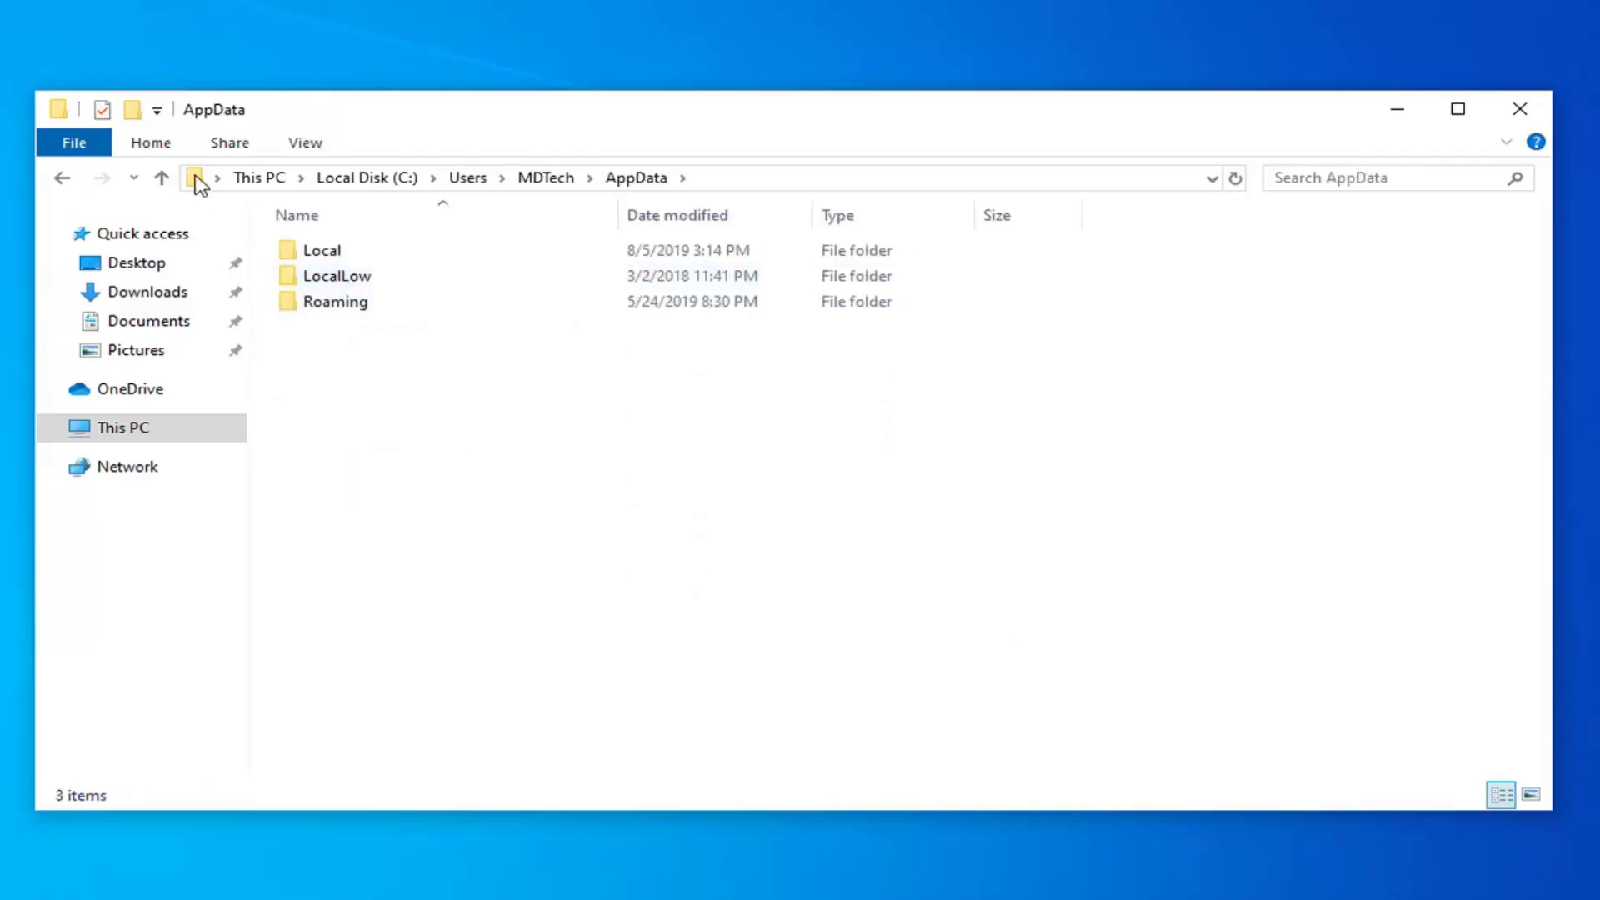
Confirm Hidden items is checked in the View options, then open AppData\Local.
{"action": "left_click", "coordinate": [63, 182]}
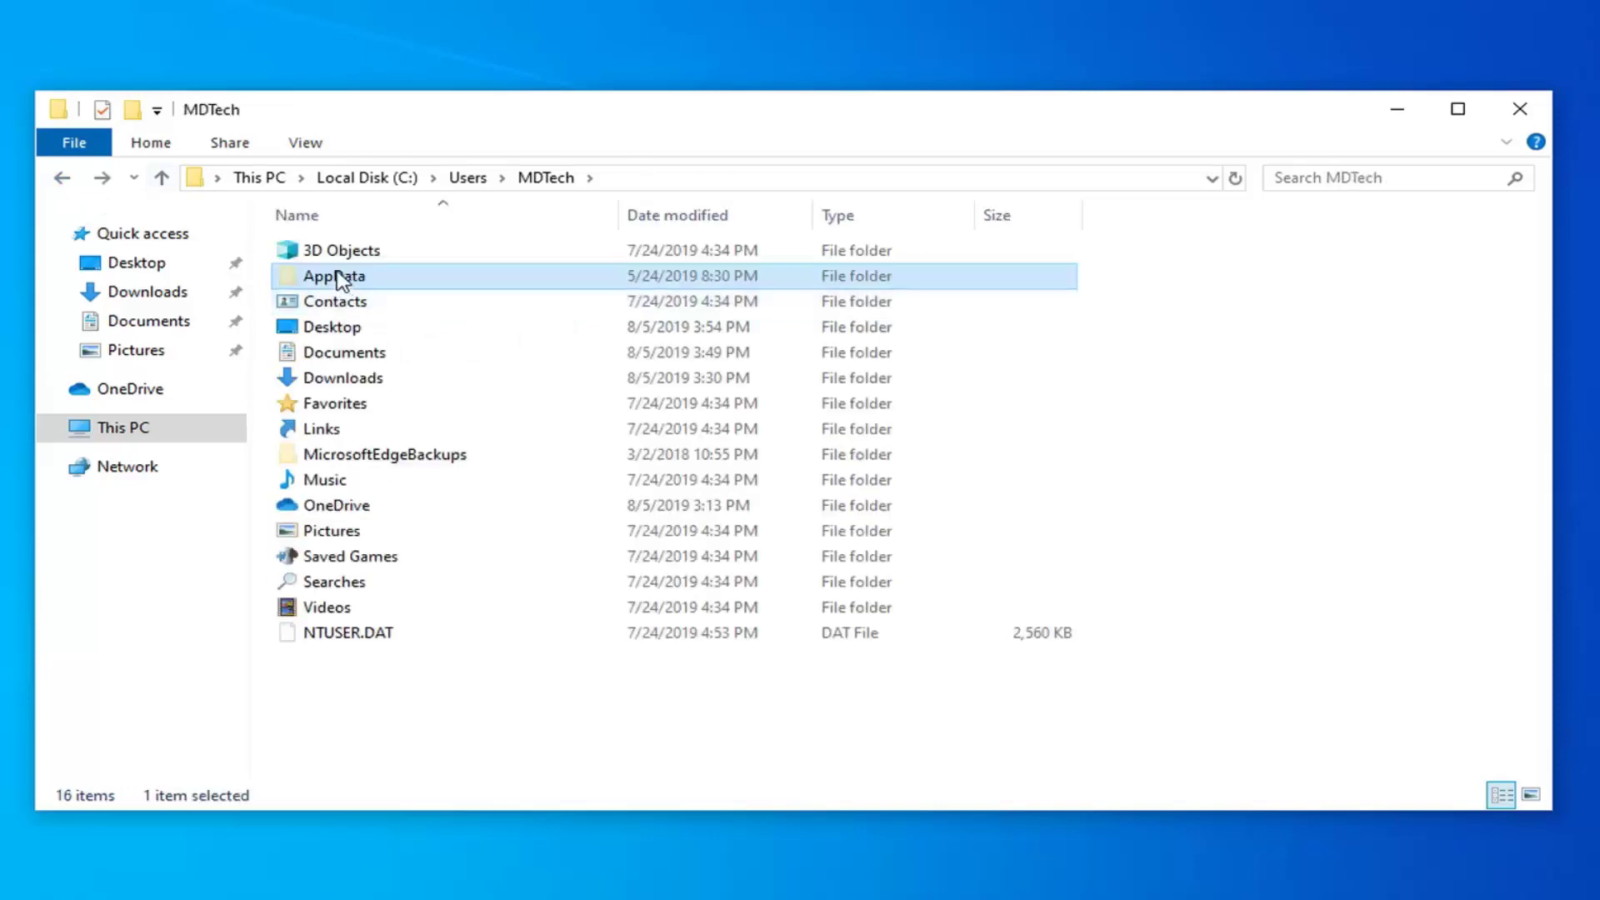
{"action": "left_click", "coordinate": [306, 143]}
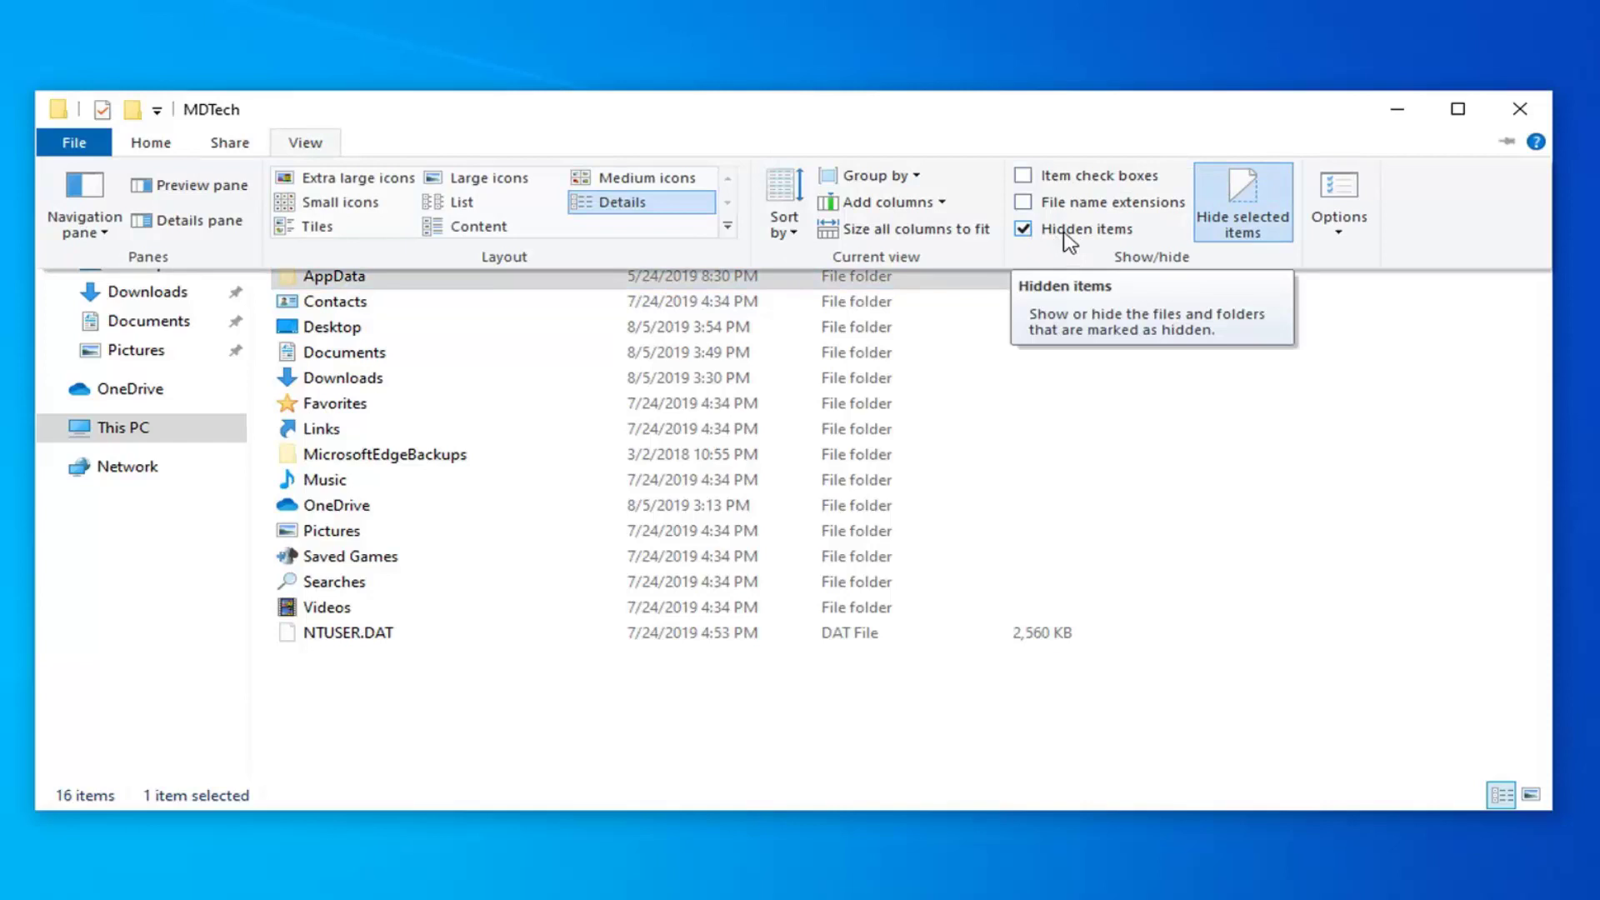
{"action": "left_click", "coordinate": [1451, 411]}
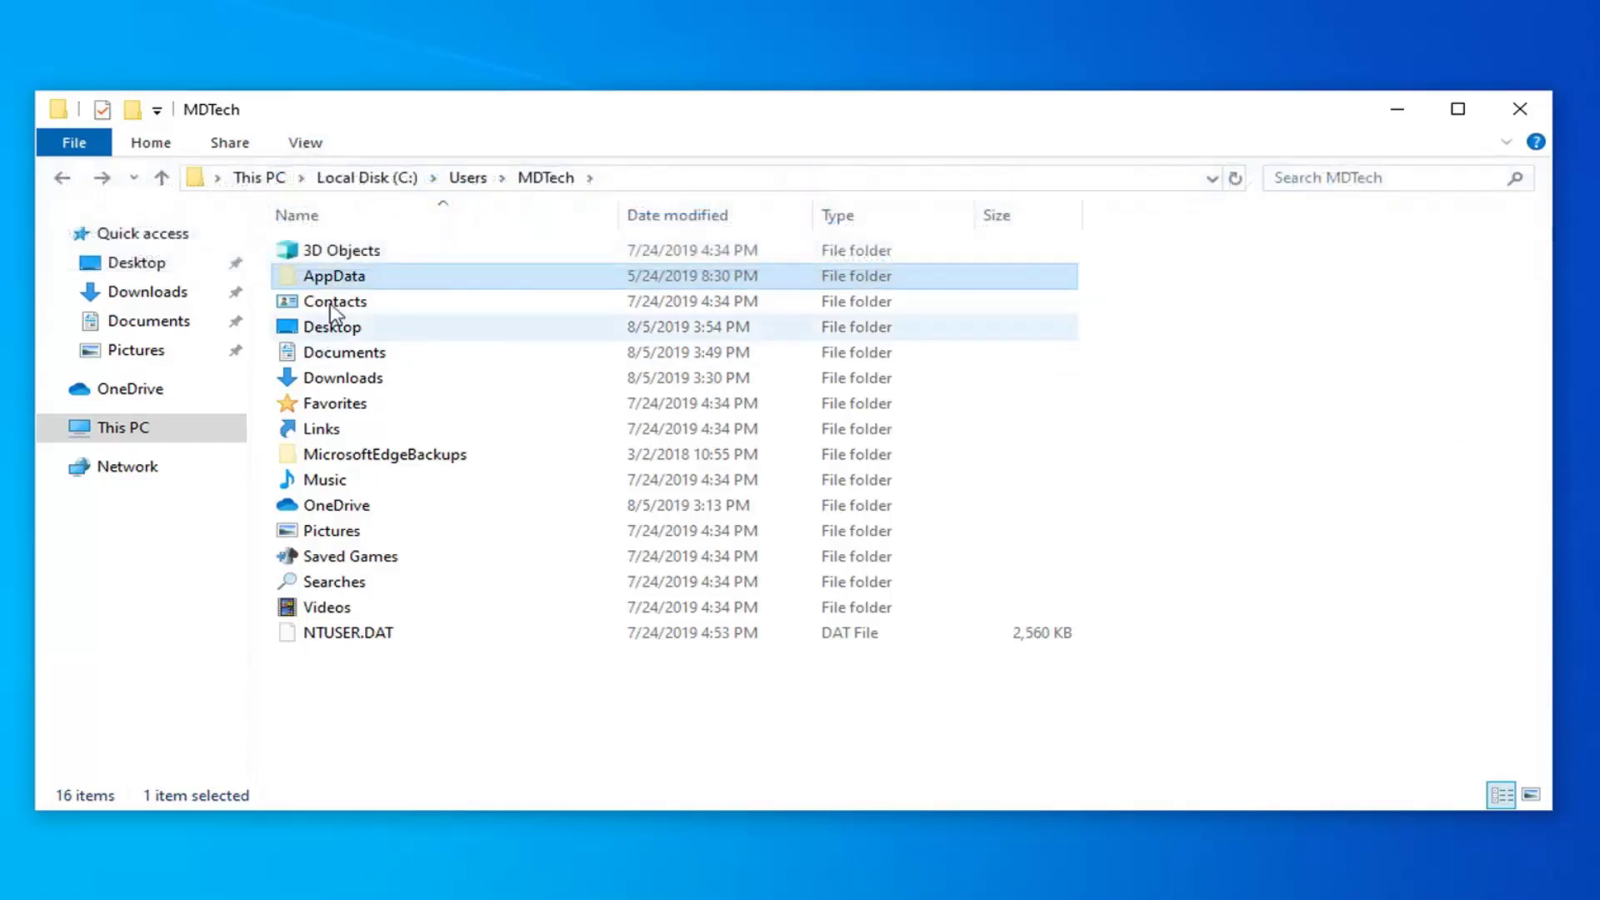
{"action": "double_click", "coordinate": [324, 278]}
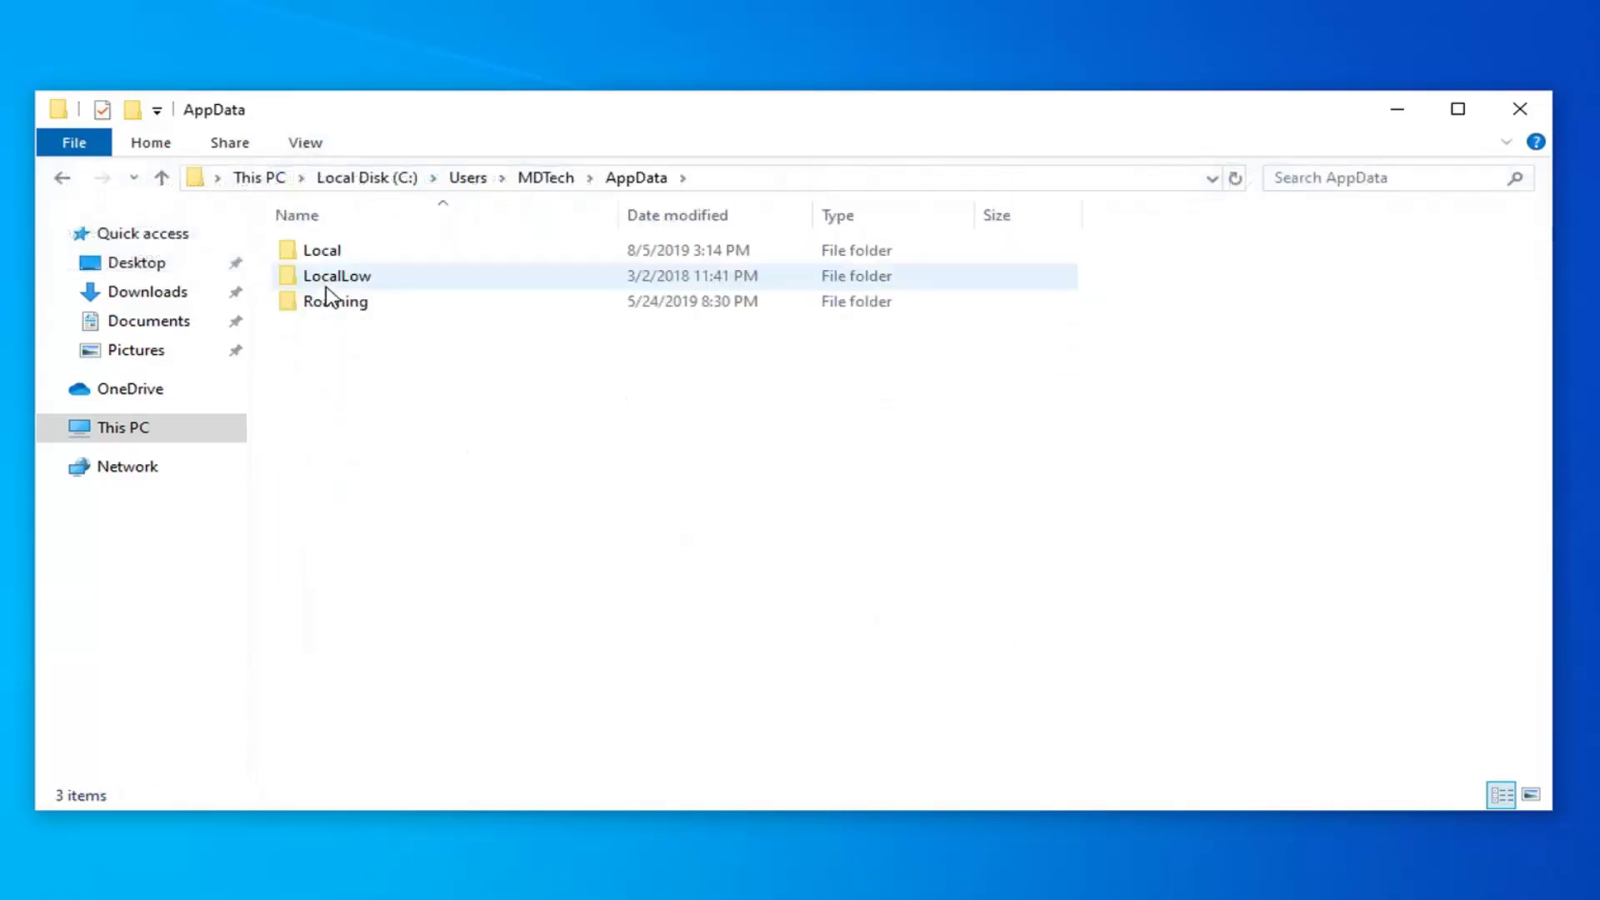
{"action": "left_click", "coordinate": [384, 313]}
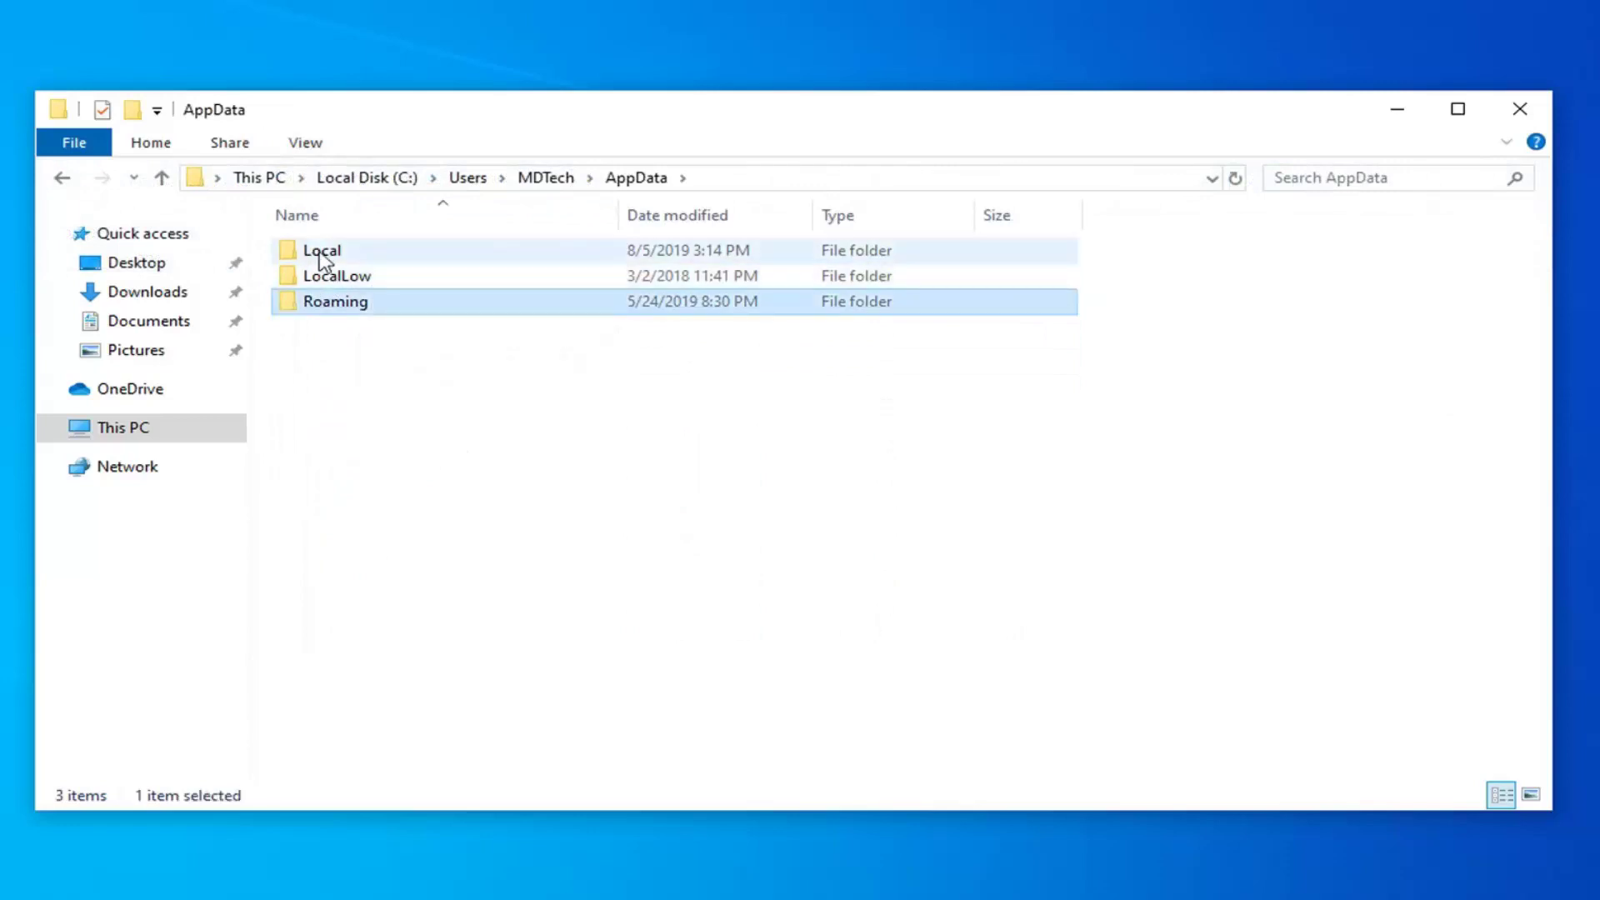
{"action": "double_click", "coordinate": [389, 261]}
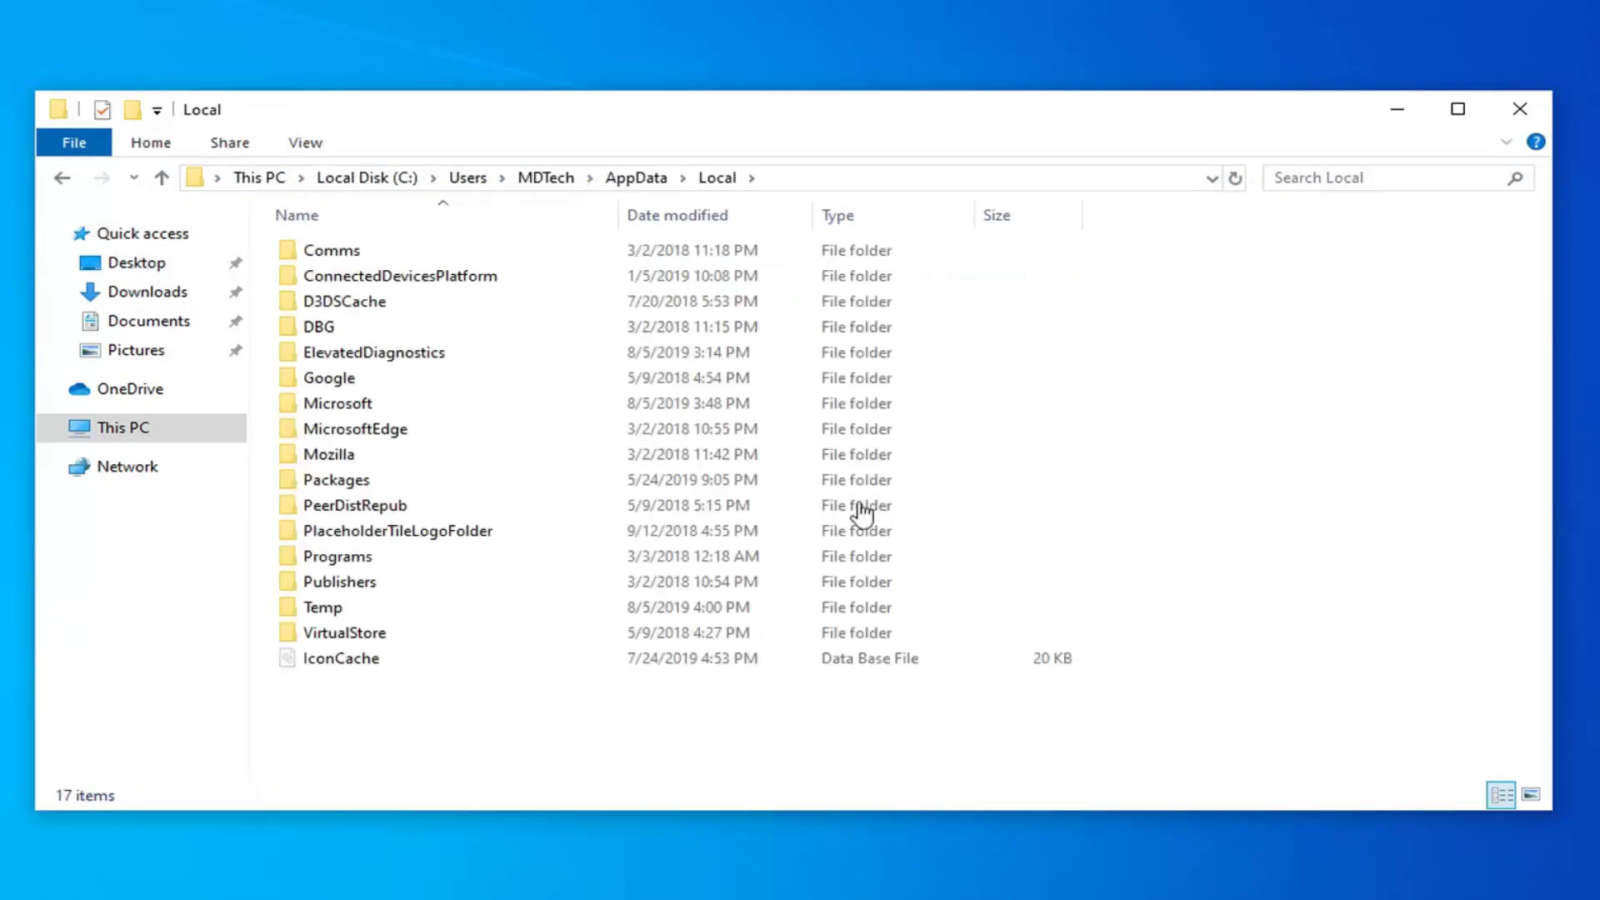
Delete the IconCache file from AppData\Local and close File Explorer.
{"action": "left_click", "coordinate": [341, 660]}
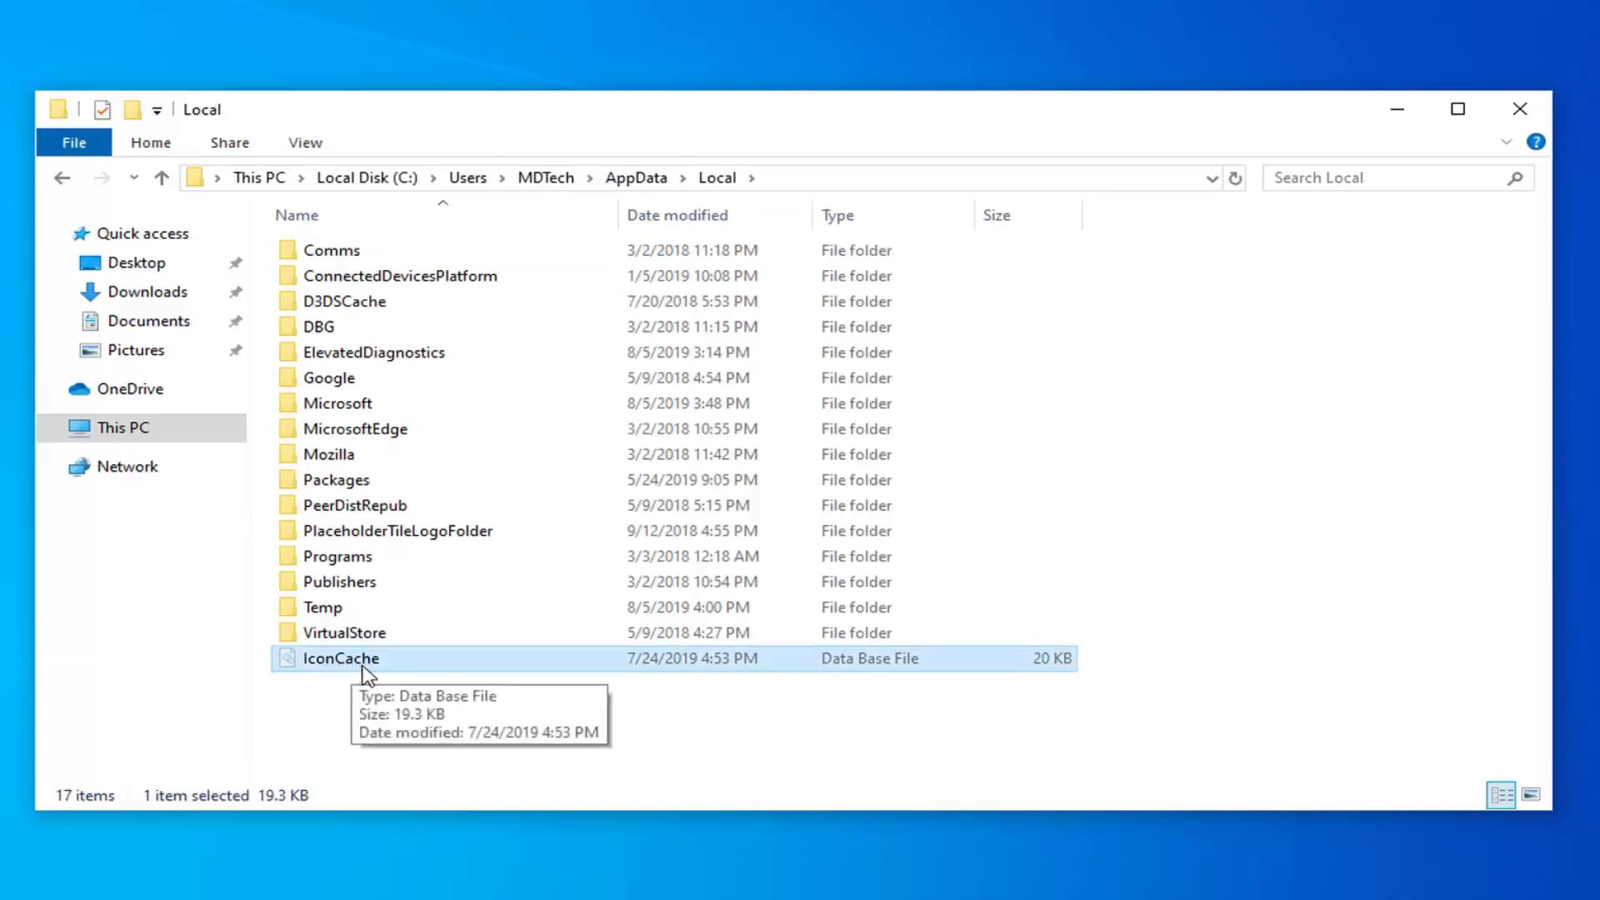
{"action": "right_click", "coordinate": [362, 662]}
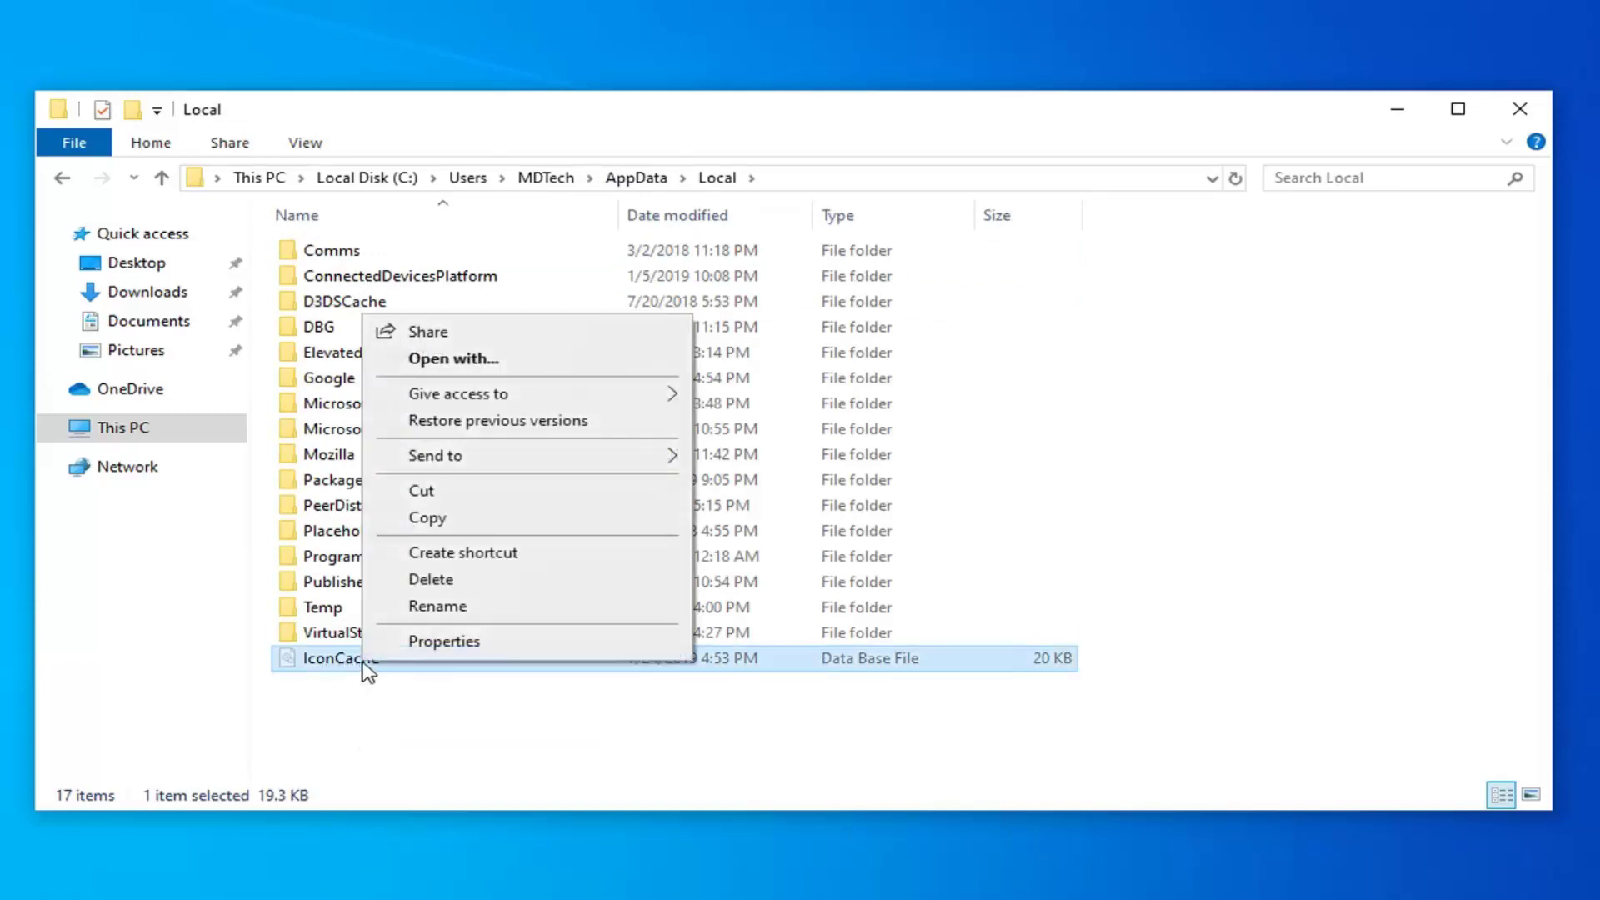
{"action": "left_click", "coordinate": [429, 575]}
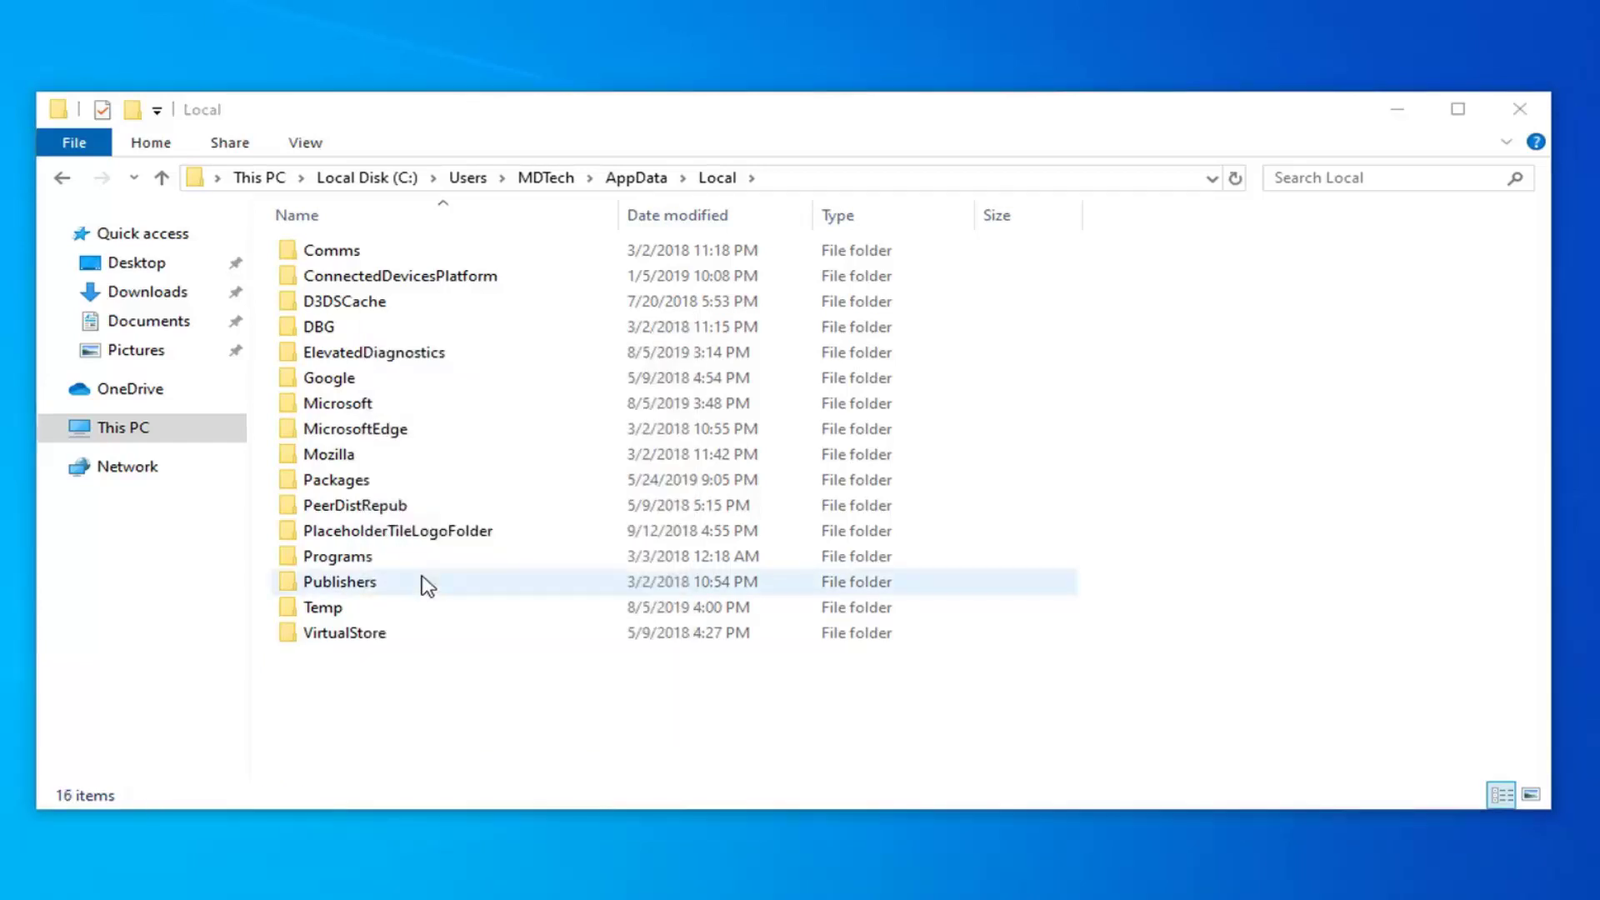
{"action": "left_click", "coordinate": [1520, 109]}
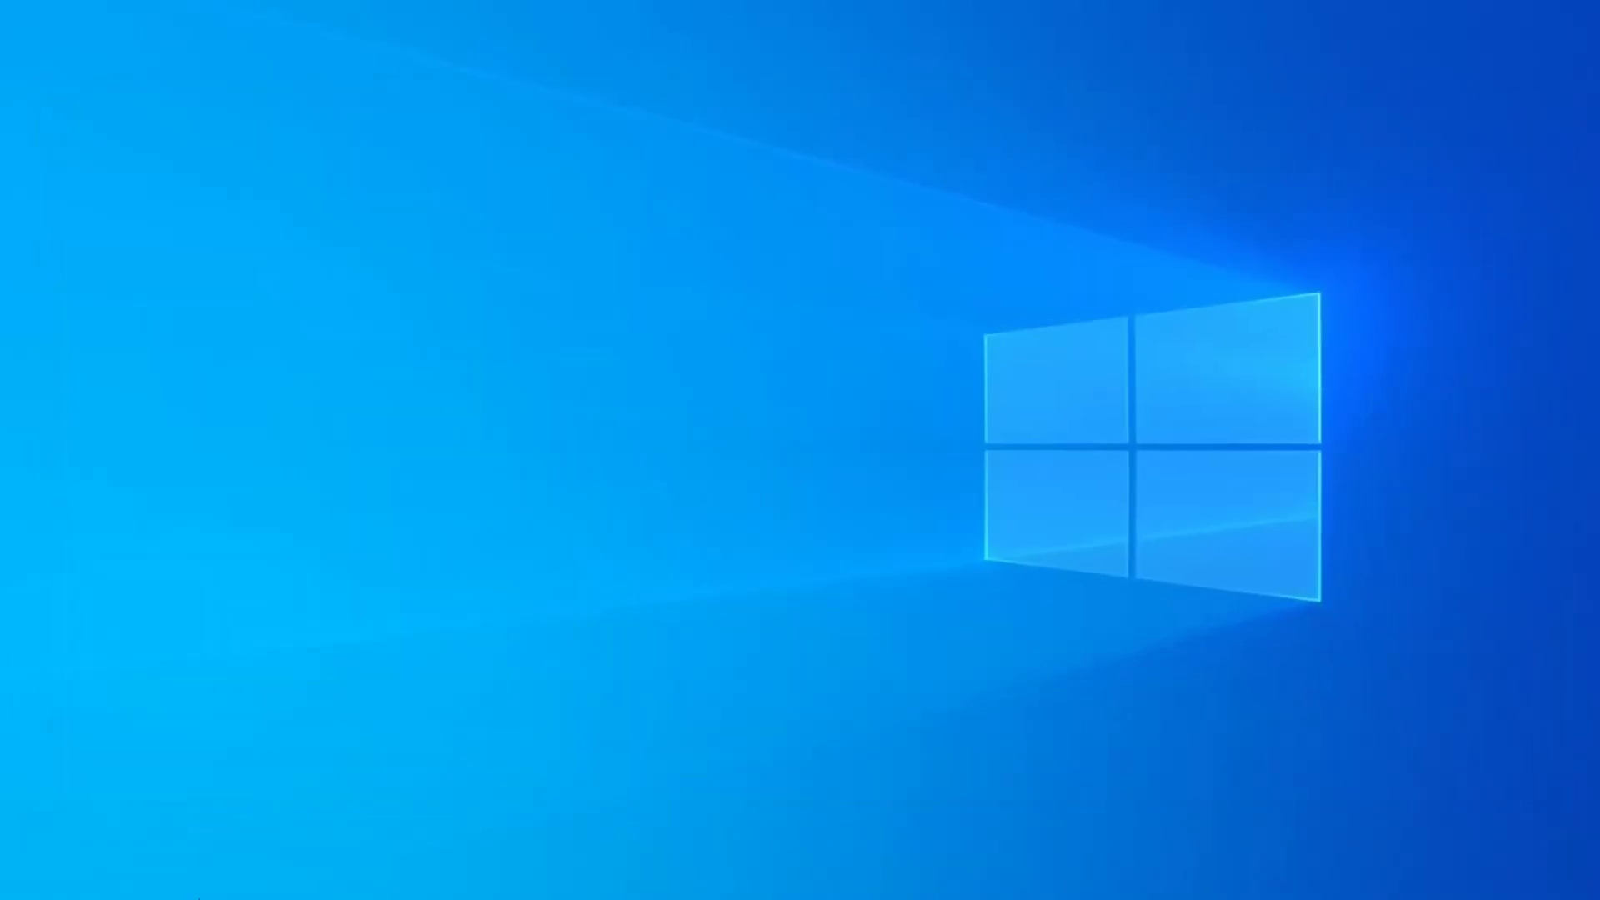